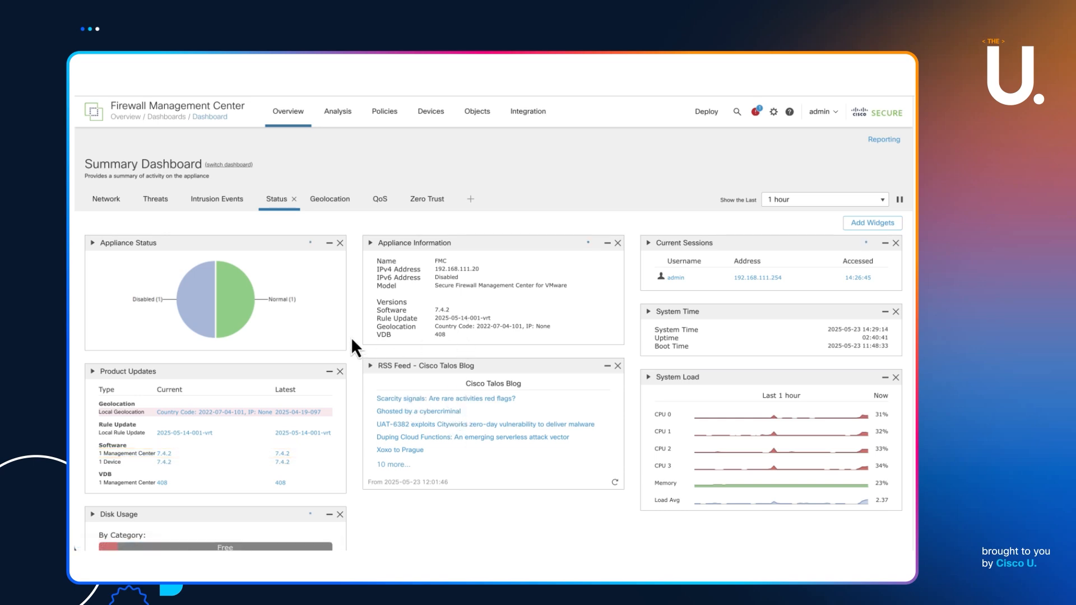
Step: Check the managed FTD in the device management list and open the unified events view
click(435, 120)
click(435, 143)
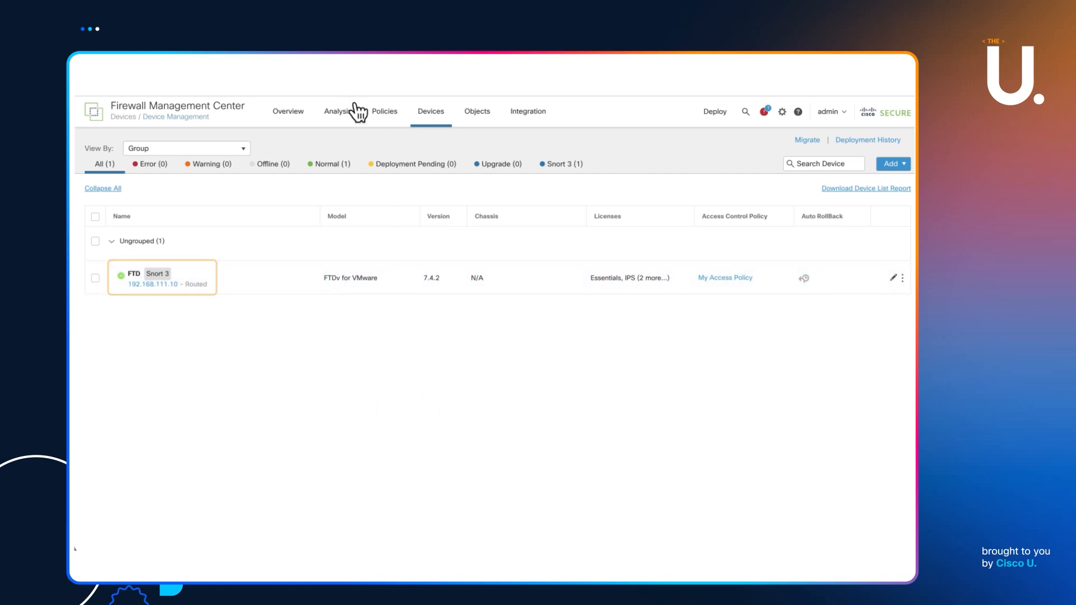
click(337, 112)
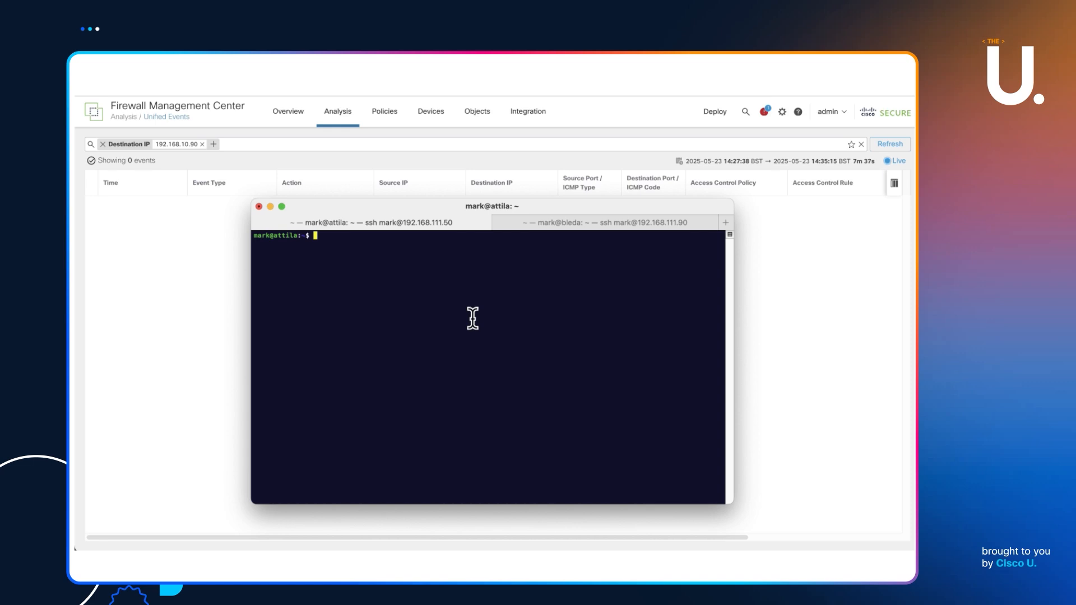
Step: Ping 192.168.10.90 from the attila terminal session and stop it after several replies
text(ping 192.168.10.90)
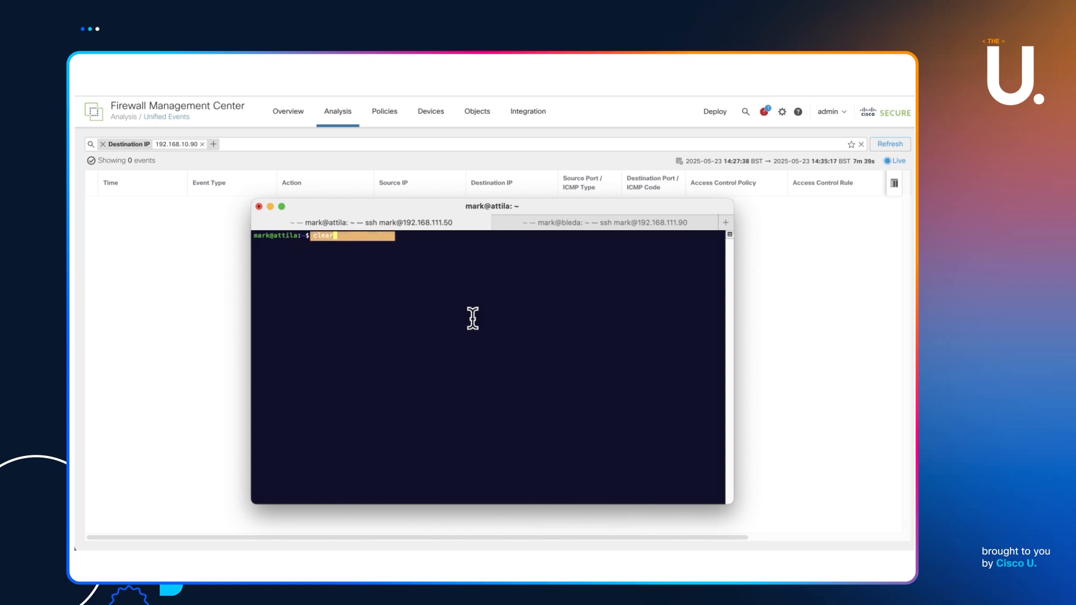
key(Return)
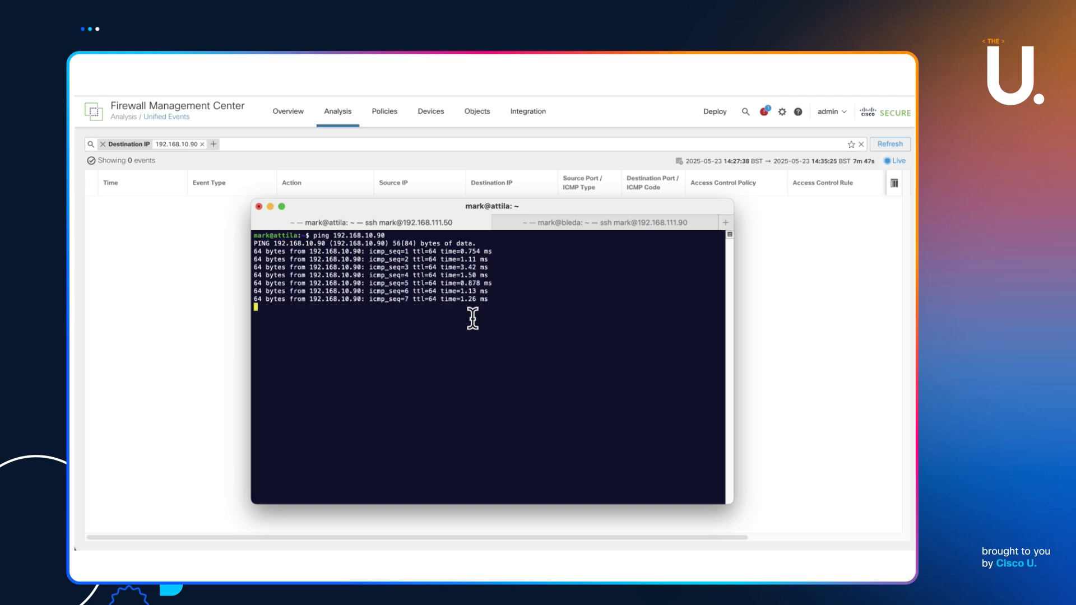
key(ctrl+c)
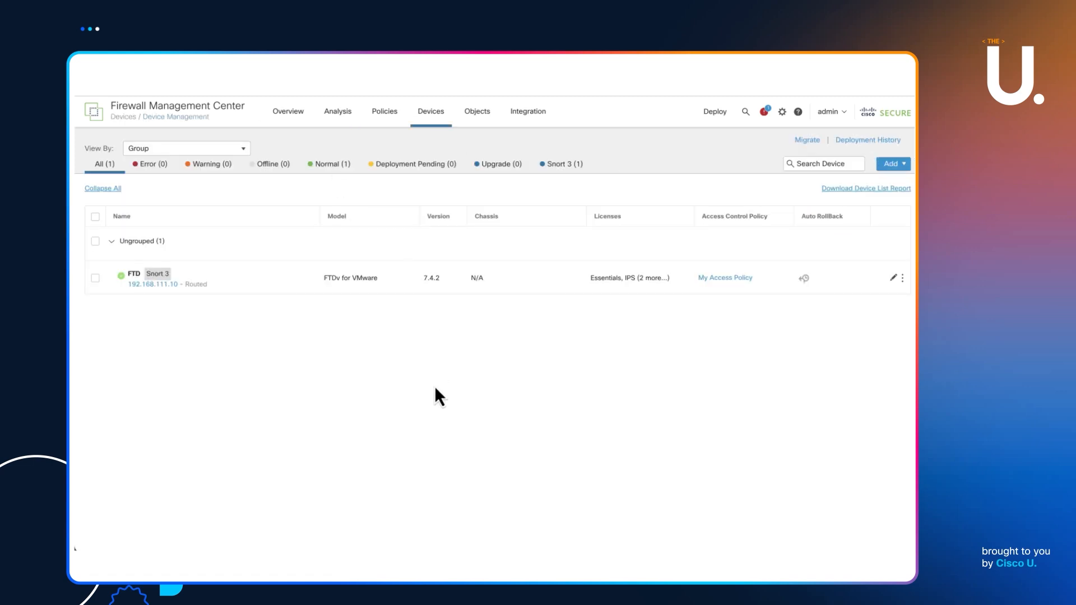
Step: Open the access control policy My Access Policy in the policy editor to review its rules
mouse_move(385, 120)
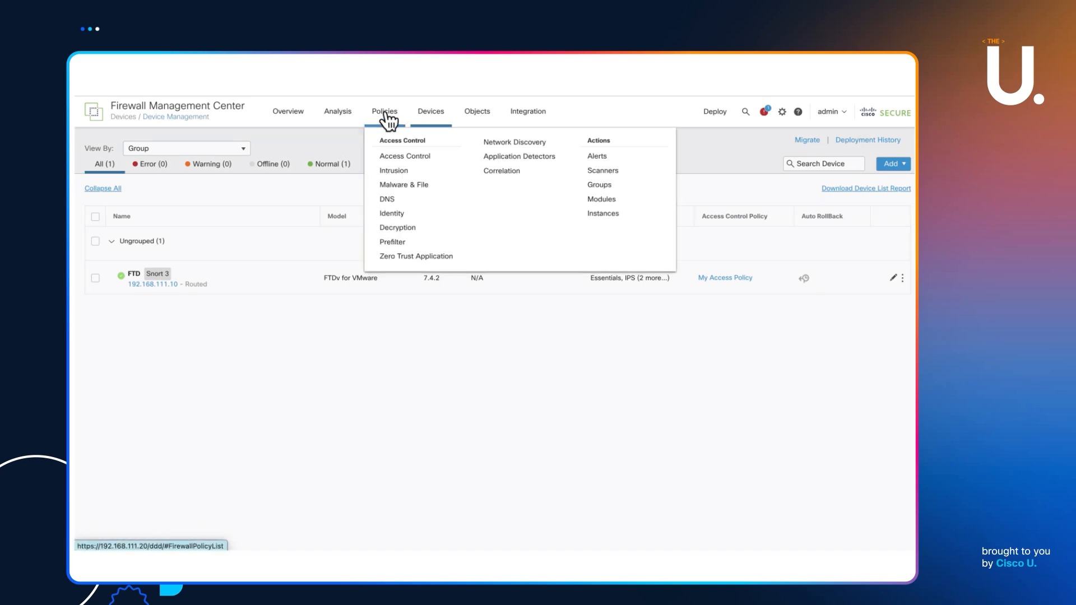
click(403, 158)
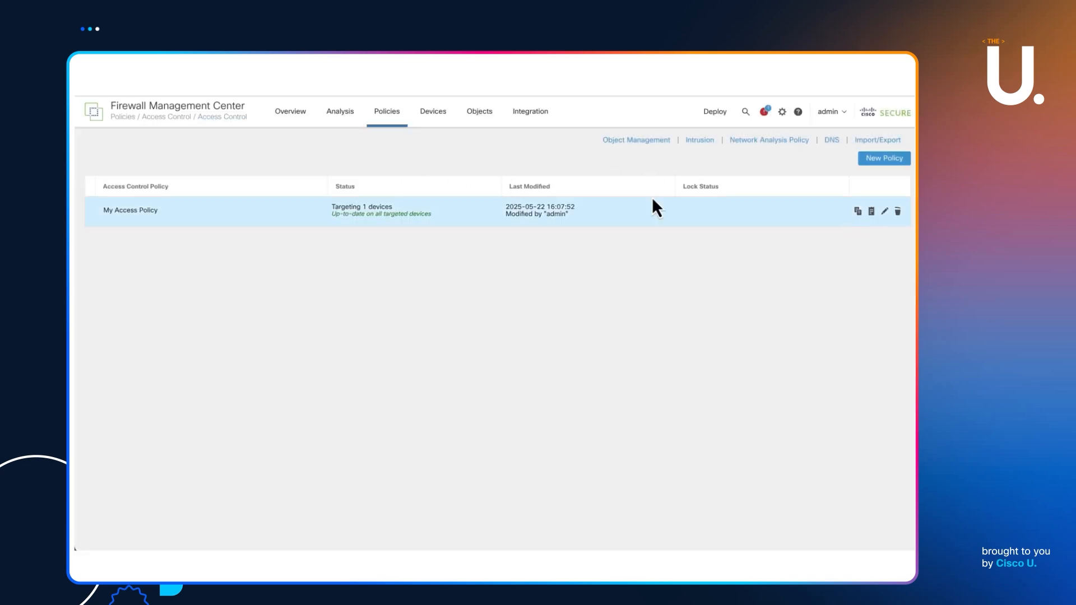
click(885, 212)
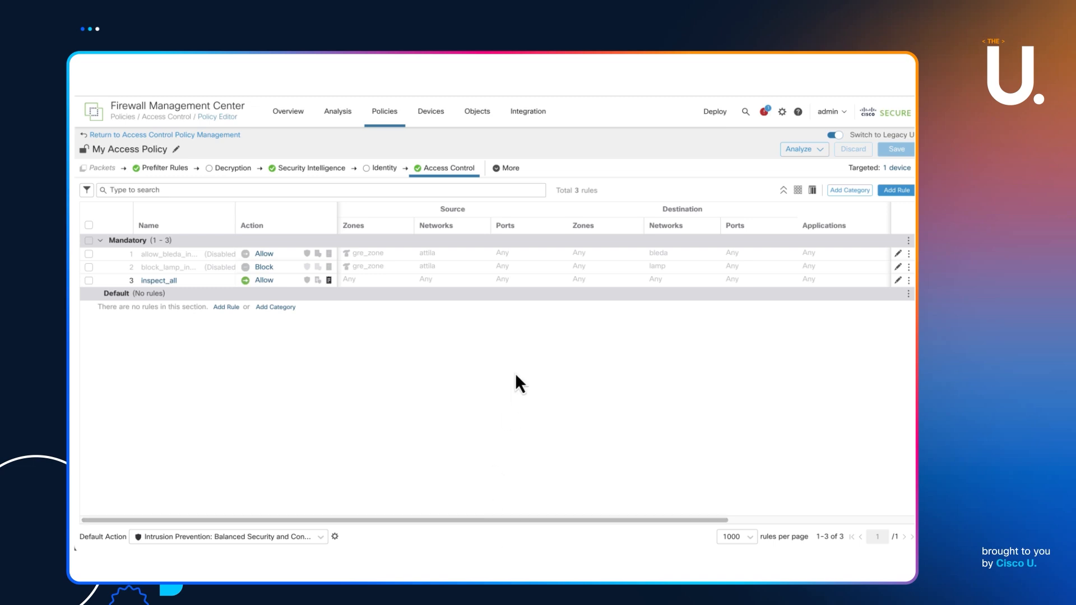
Step: Open the SecureX integration settings and check which cloud regions are available
click(532, 112)
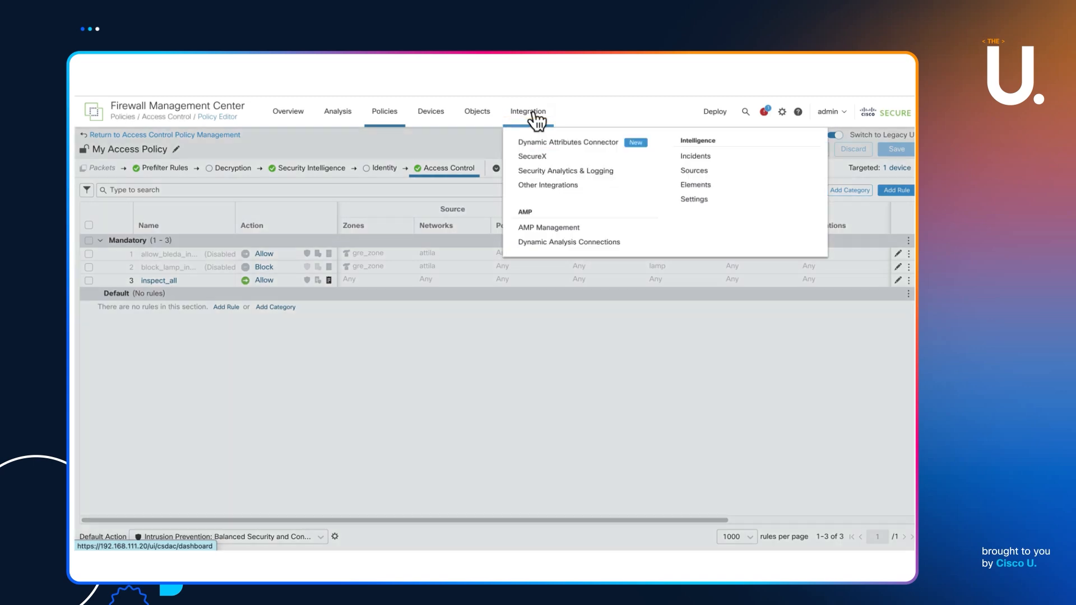
click(541, 157)
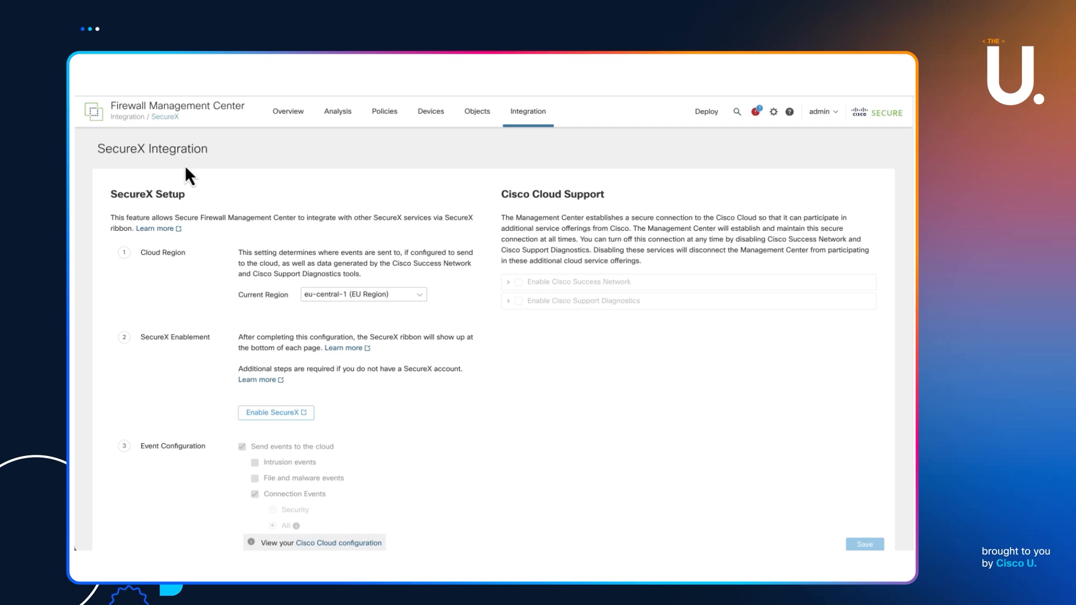
click(420, 296)
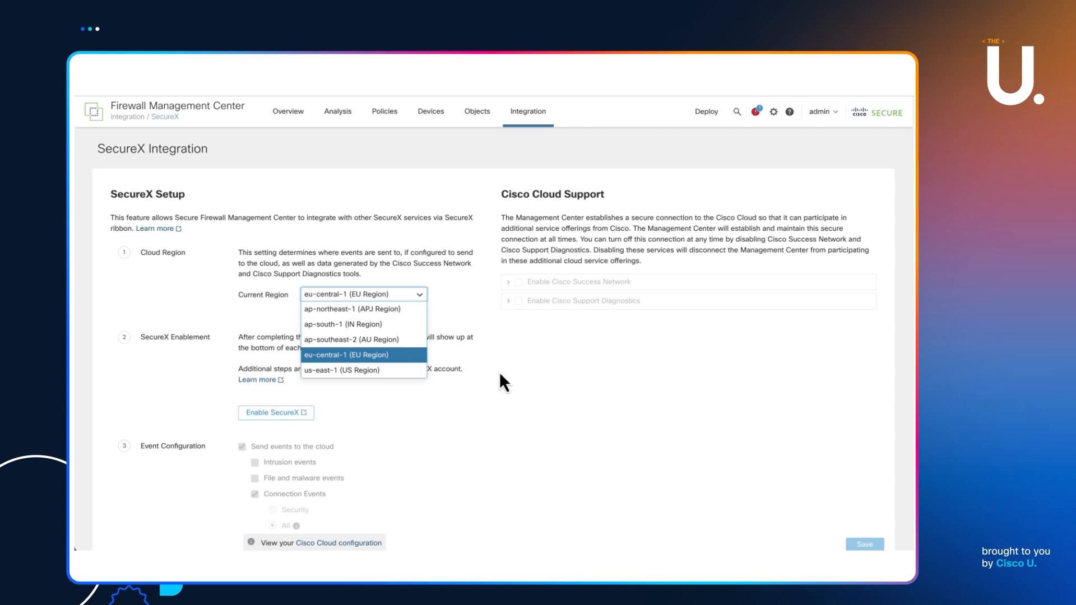
click(650, 368)
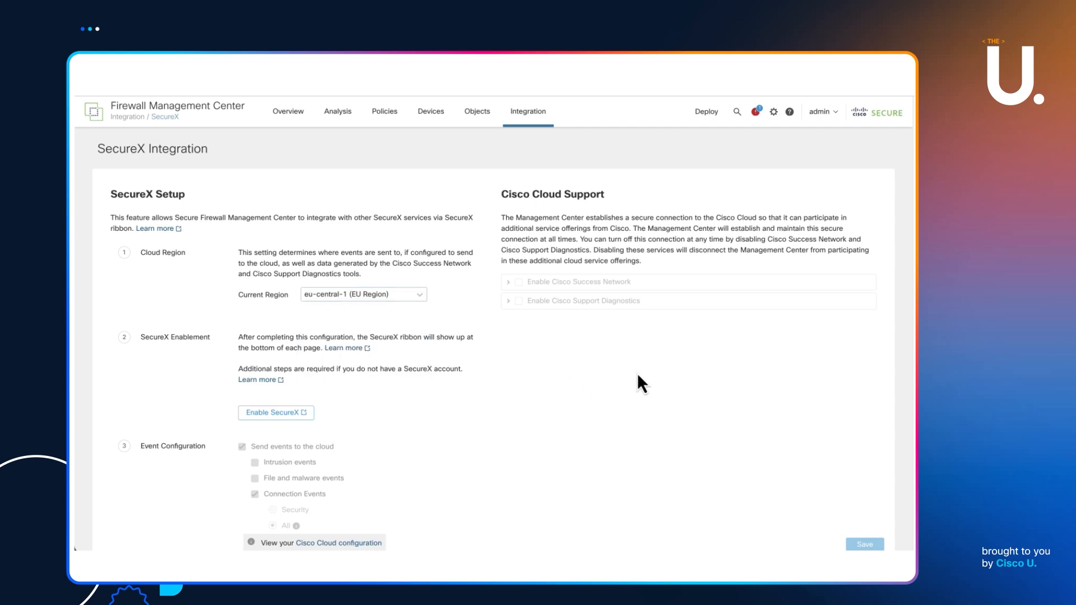
Step: Start enabling SecureX through Cisco SSO and compare the authorization codes shown by Firewall Management Center and Security Cloud Control
click(292, 416)
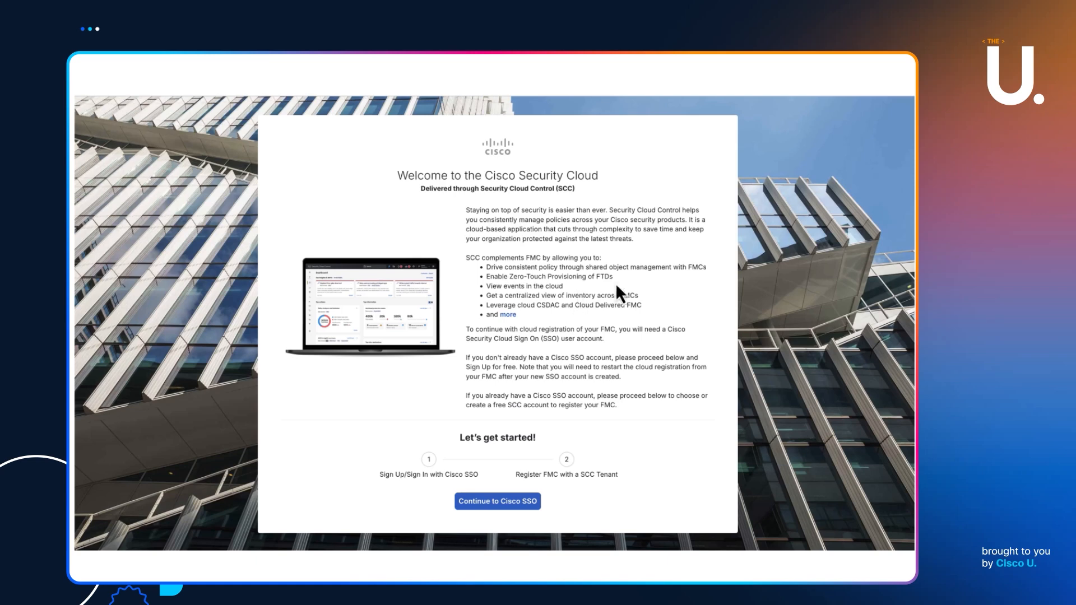
click(504, 506)
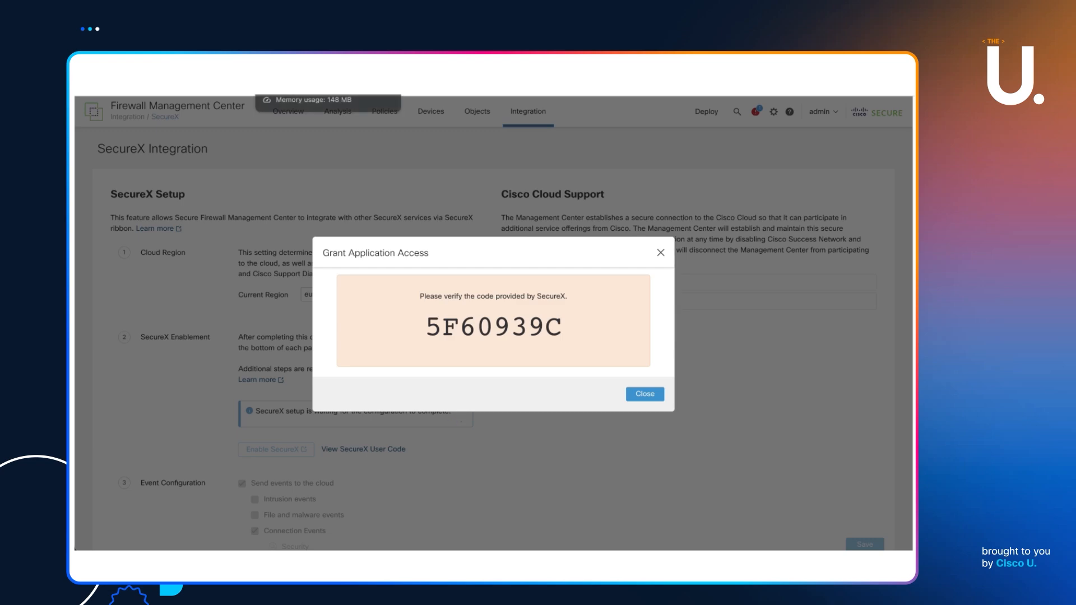
click(314, 73)
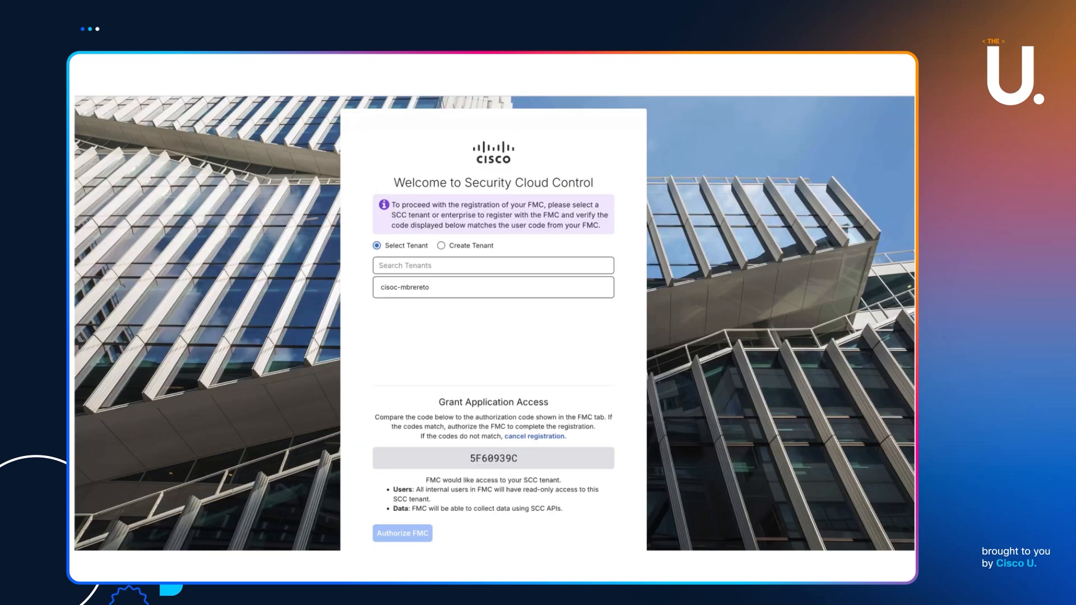
click(185, 73)
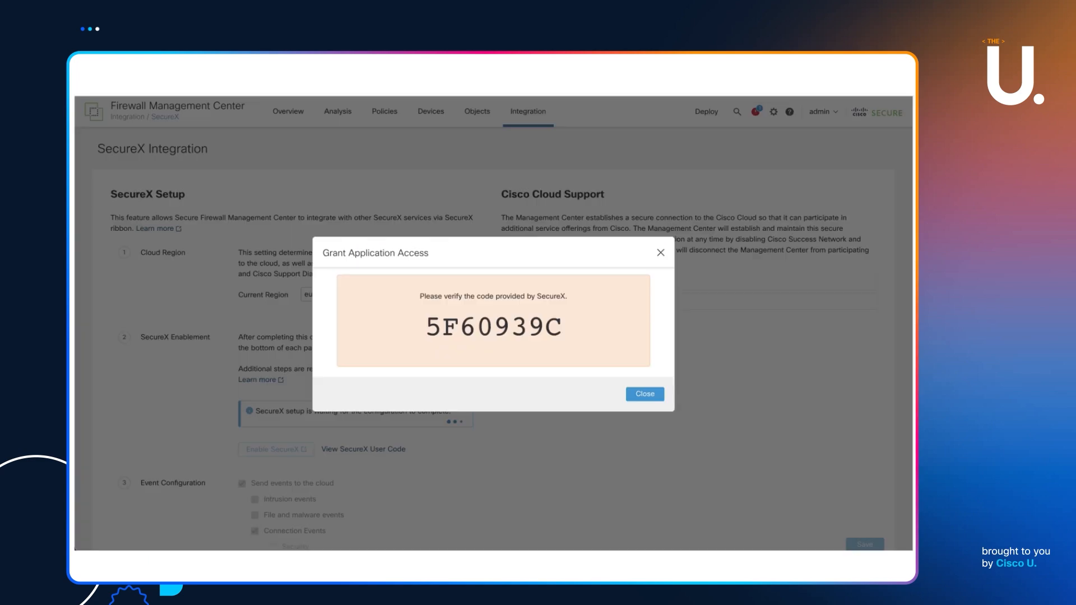
click(645, 395)
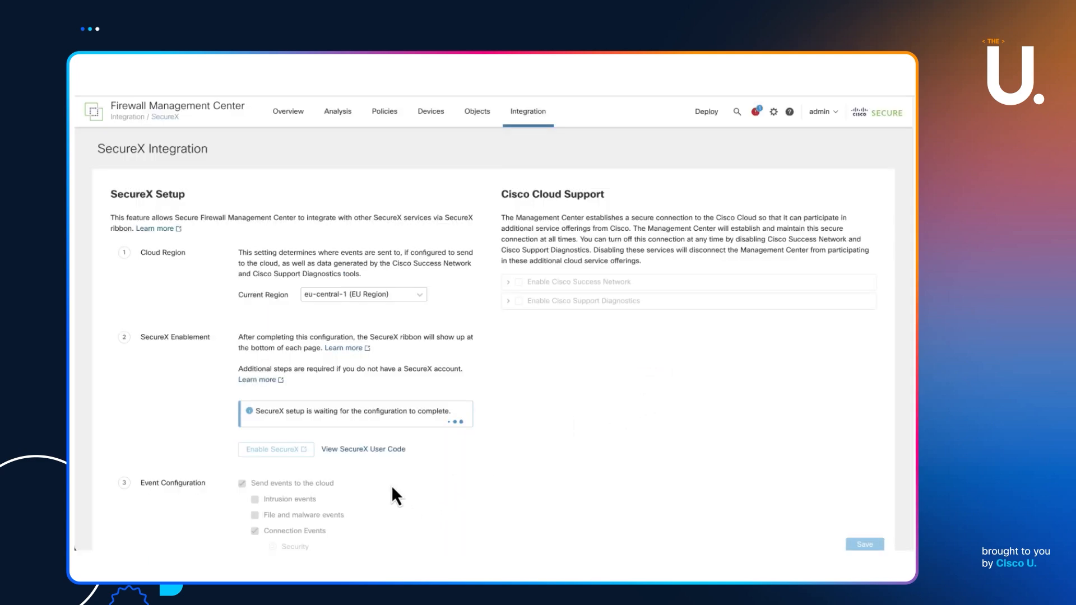
click(376, 453)
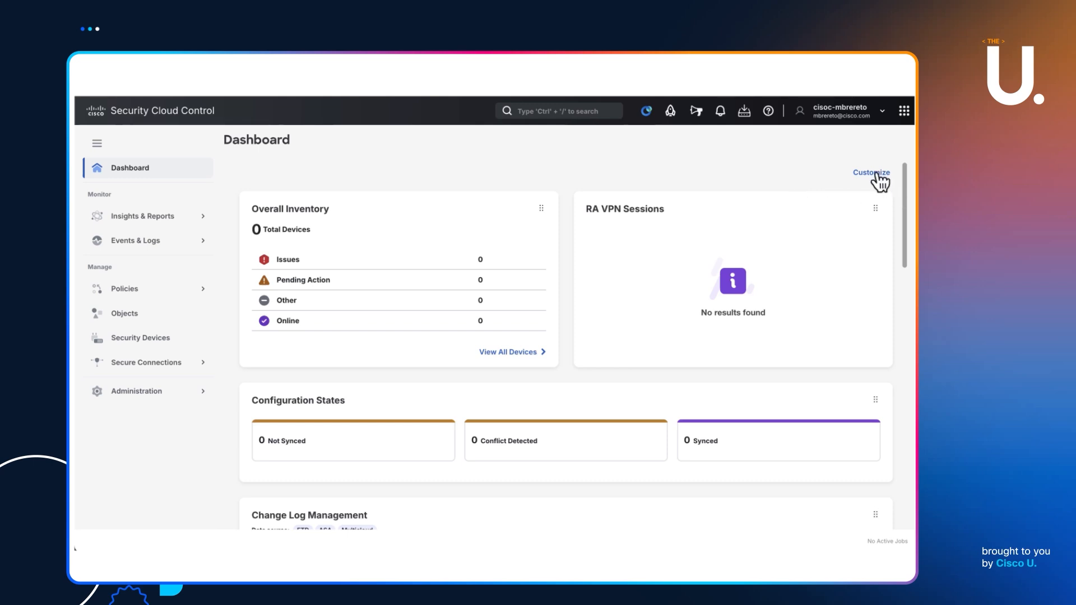
Step: Read the procedure for creating a Security Cloud Control tenant in the Get Started section of the documentation
click(771, 114)
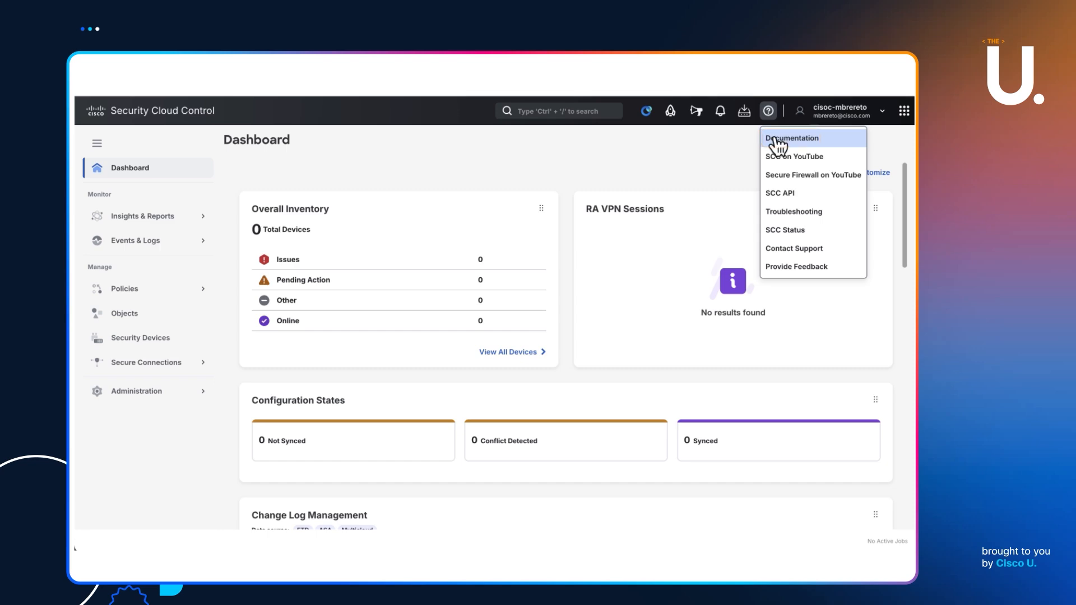
click(775, 141)
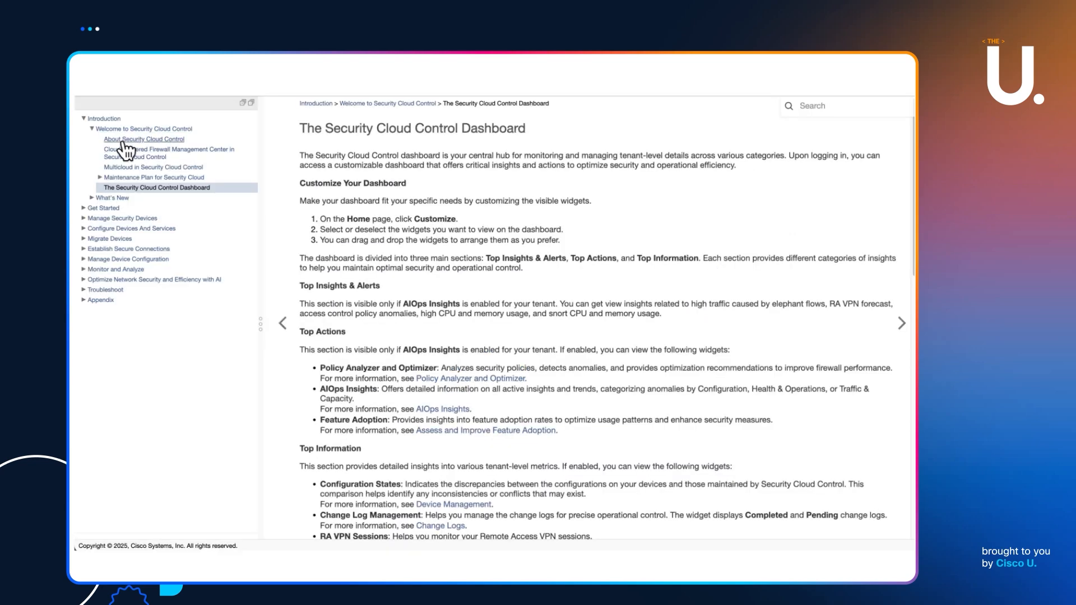
click(110, 209)
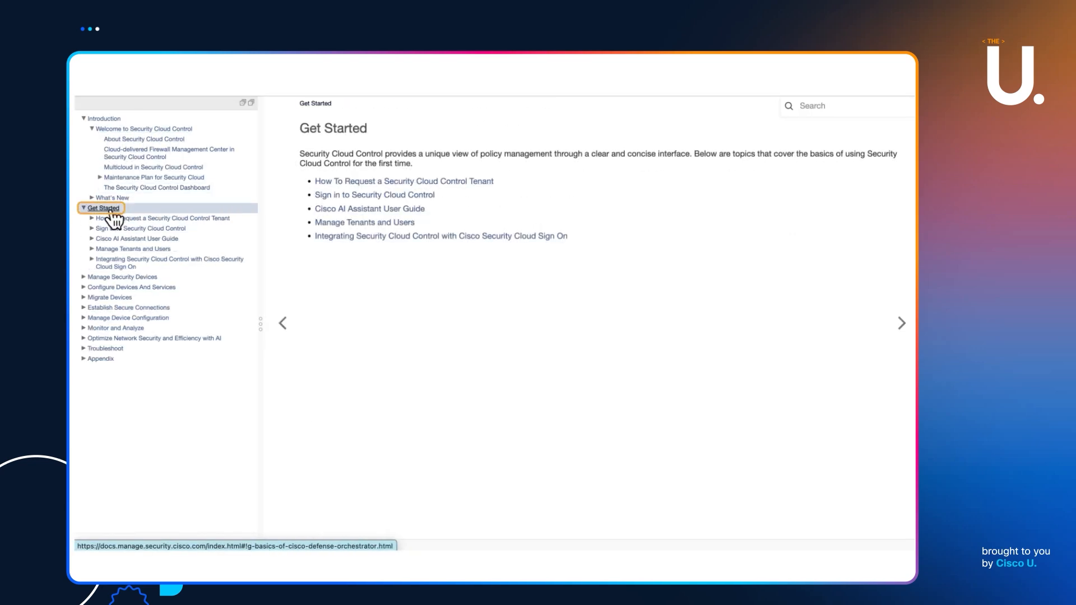
click(152, 222)
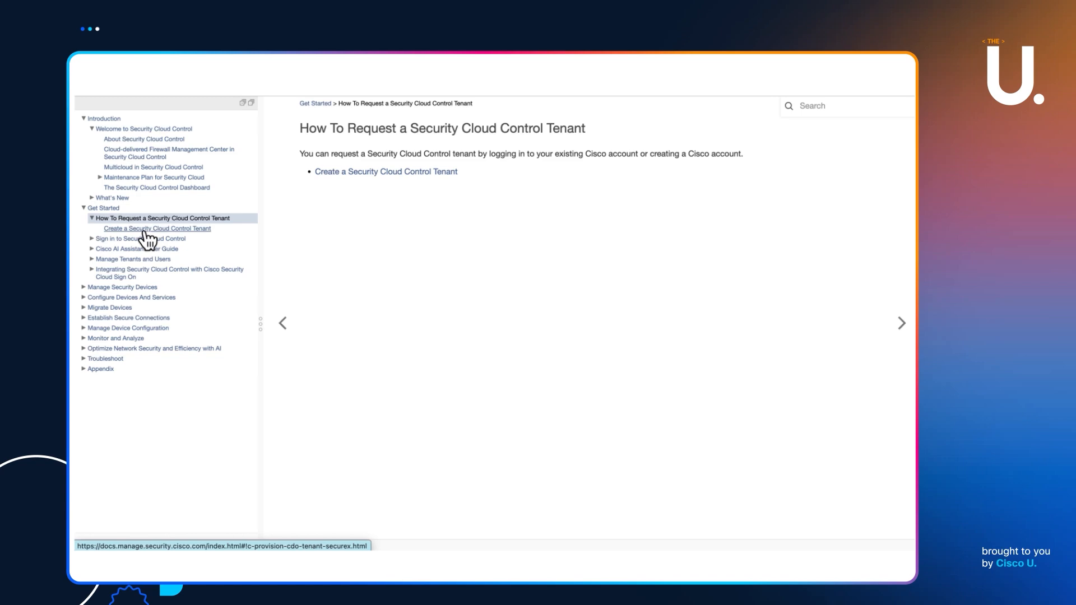
click(132, 229)
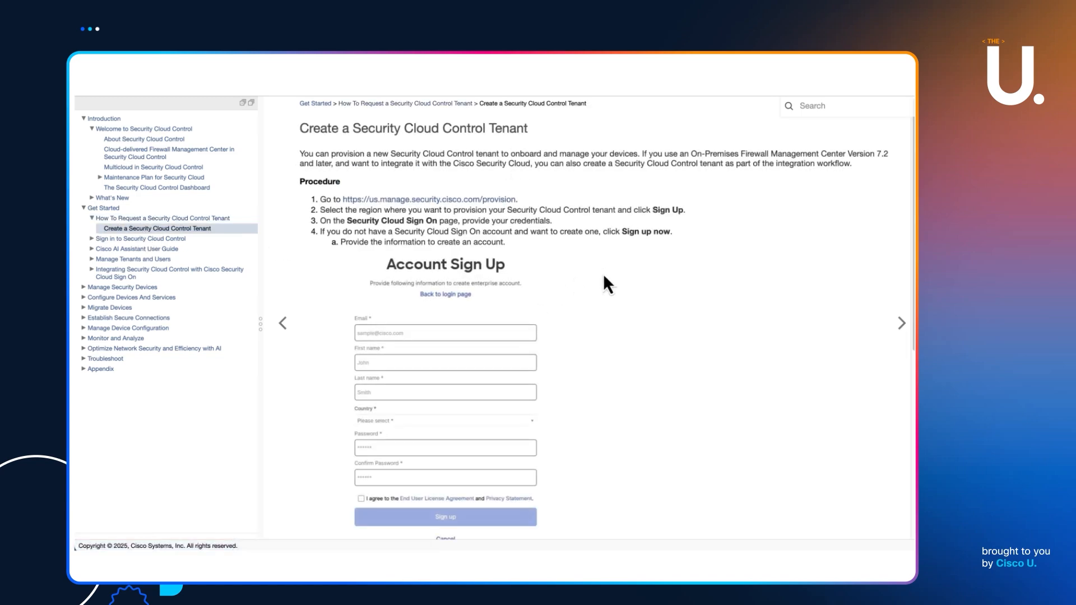
scroll(605, 273, down, 3)
scroll(608, 280, down, 5)
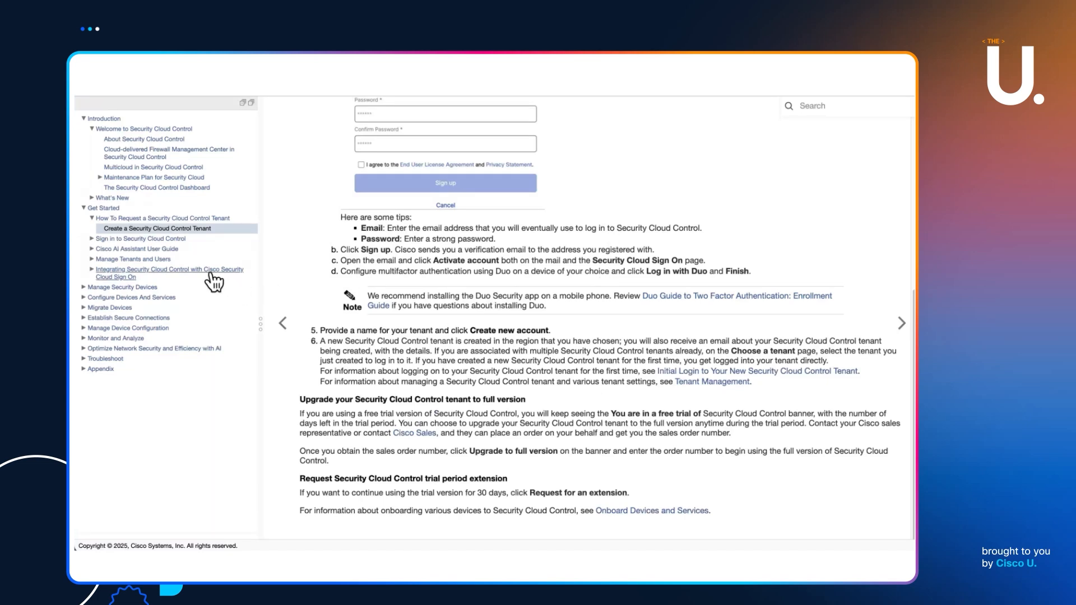
Step: Look up the Security Cloud Control sign-in URLs for the different regions in the documentation and collapse the Get Started section
click(109, 239)
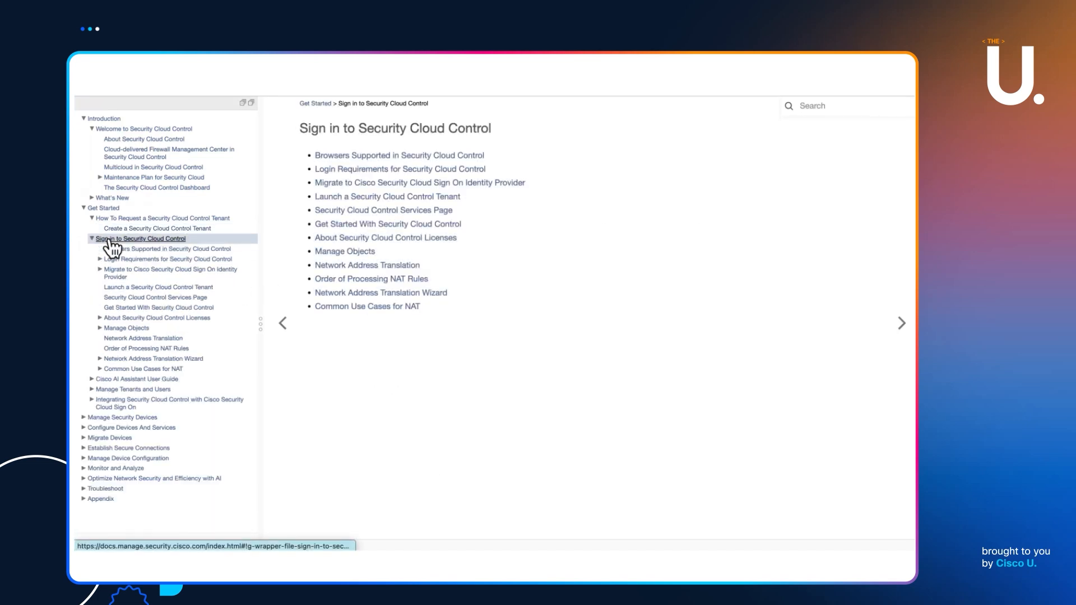
click(151, 259)
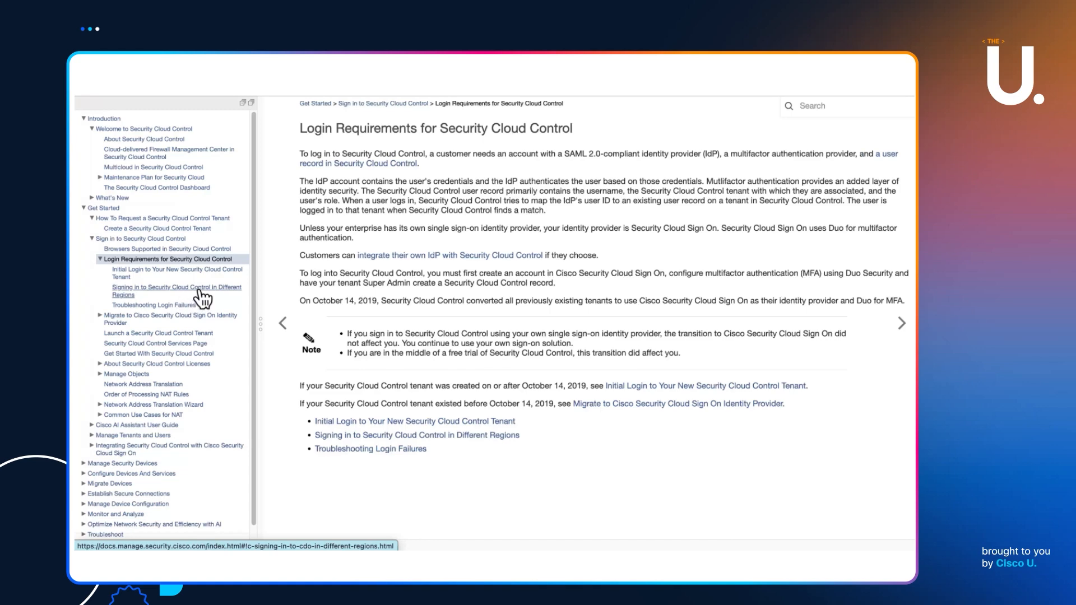
click(198, 291)
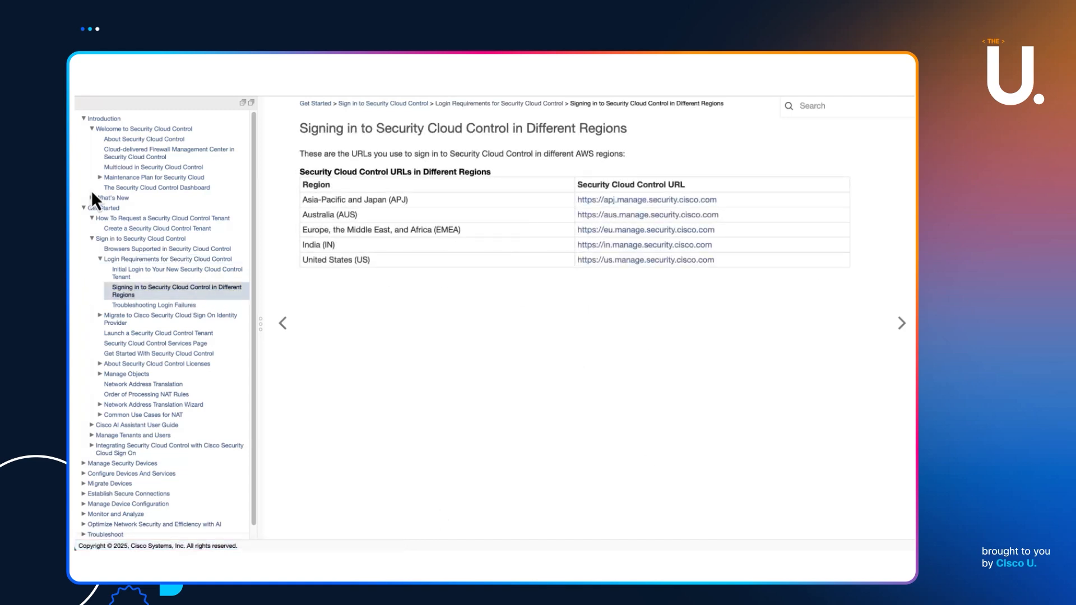
click(84, 208)
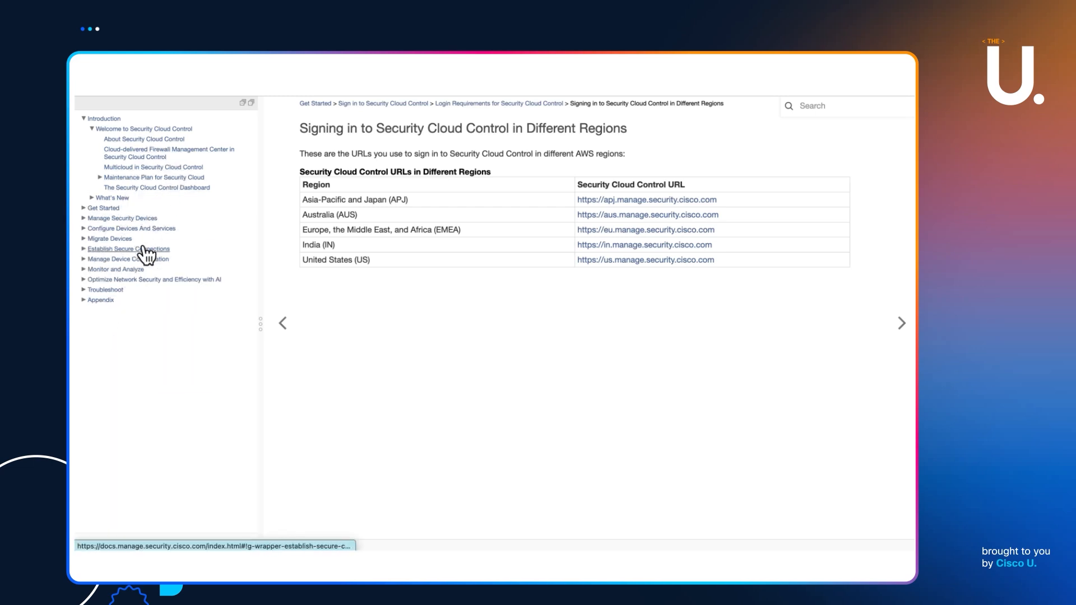
click(86, 219)
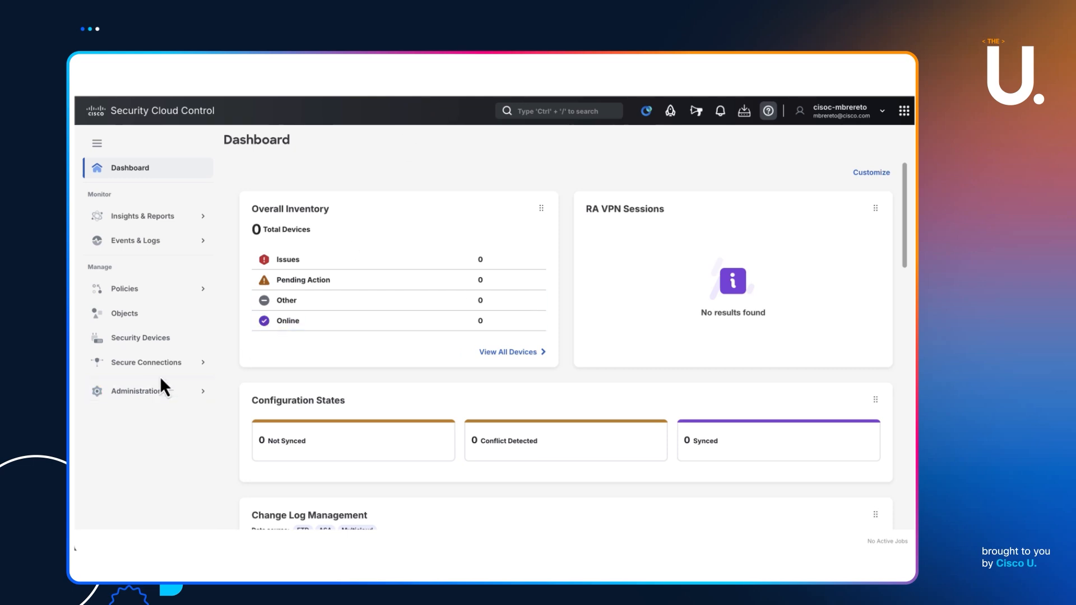
Step: Check the security devices list and the registered Firewall Management Center services in the Security Cloud Control tenant
click(158, 343)
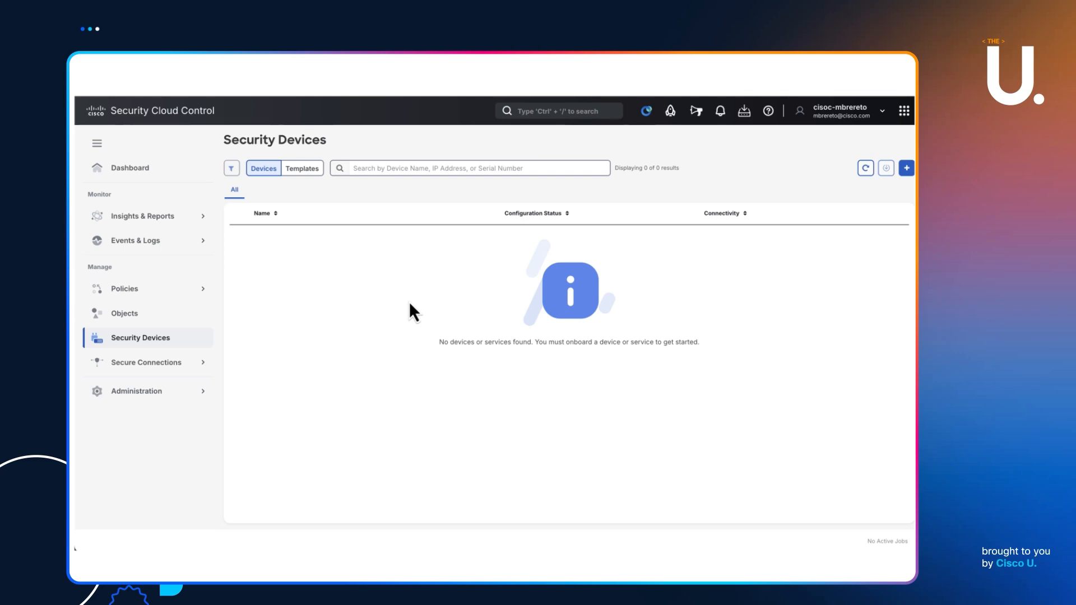
click(158, 394)
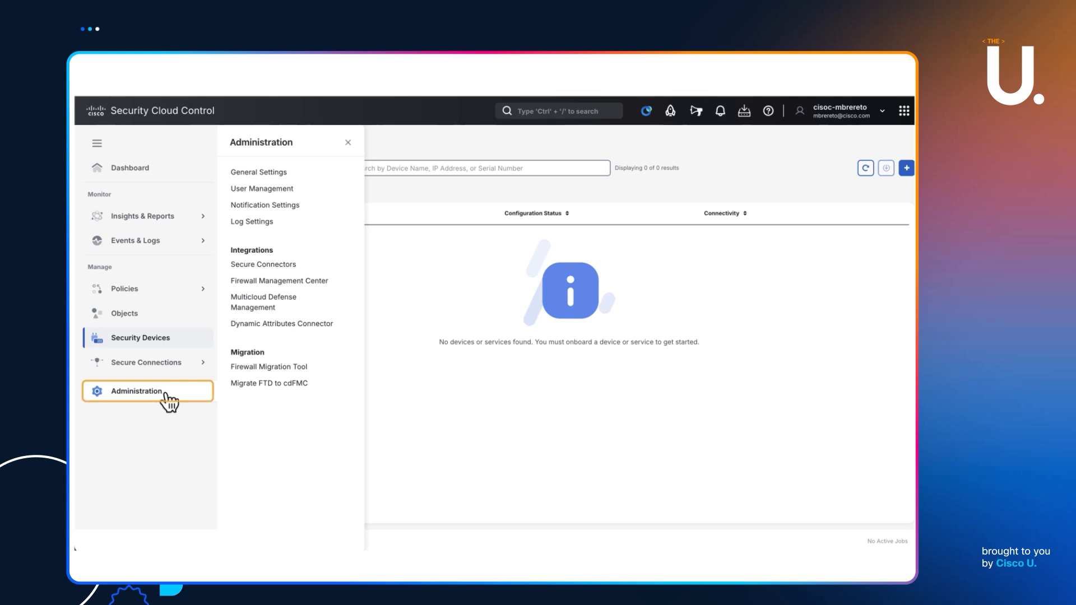
click(284, 287)
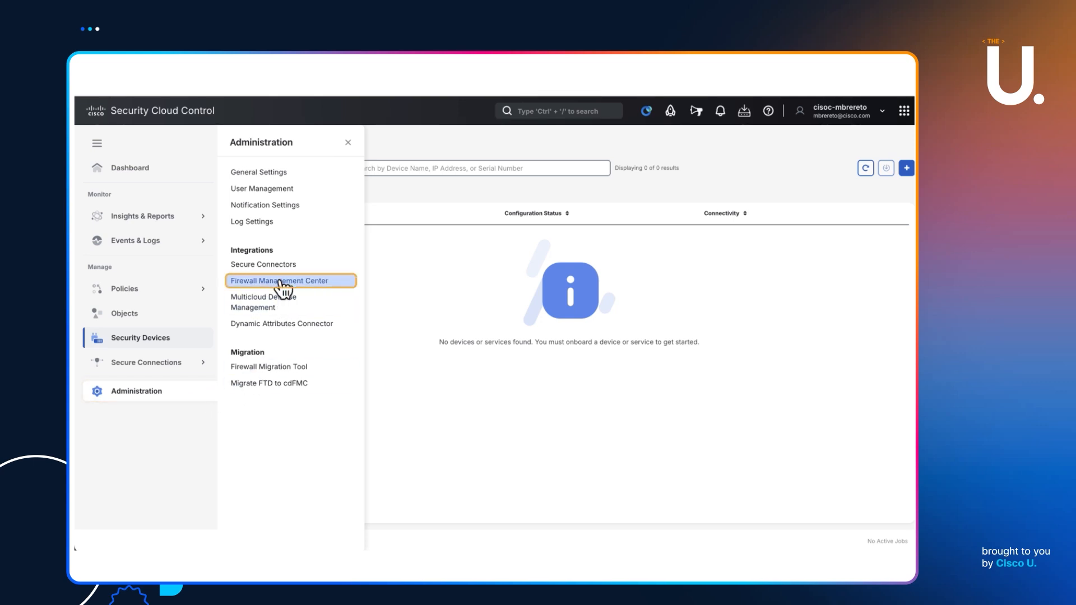
click(283, 287)
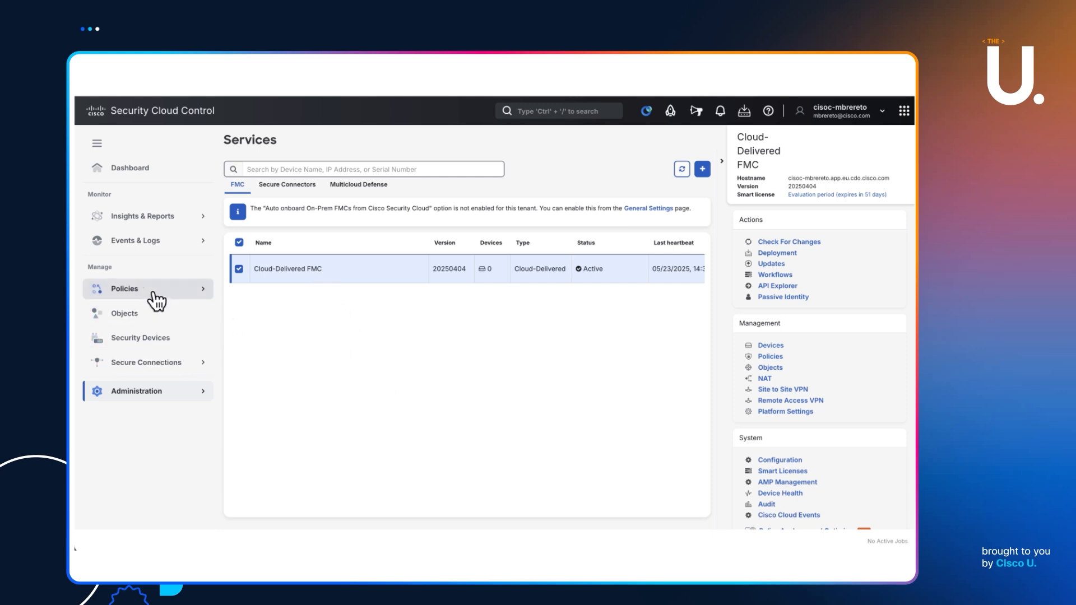
click(155, 341)
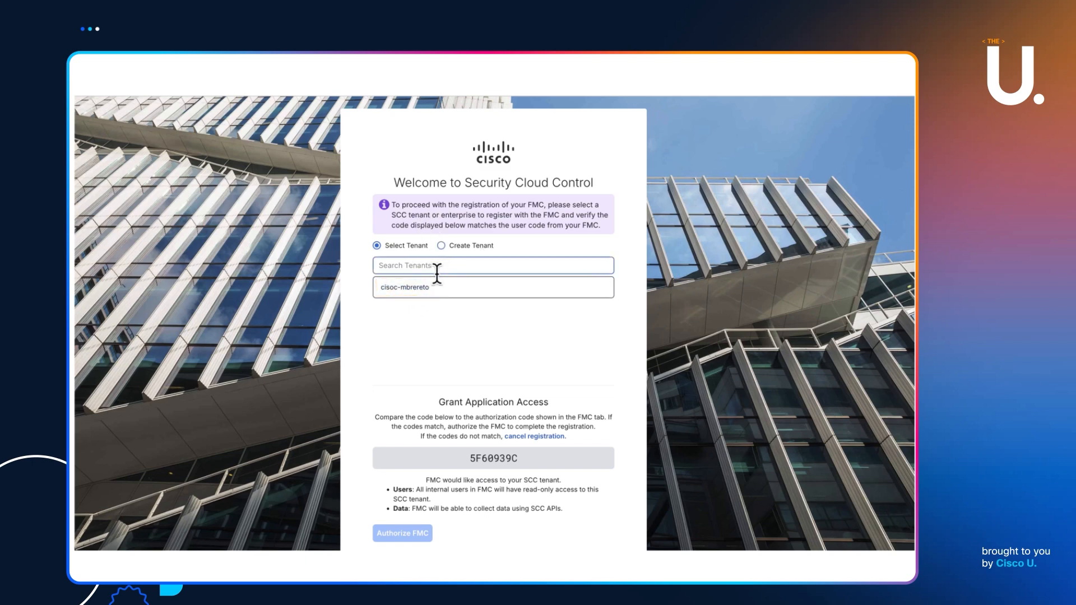
Step: Select the existing tenant for the registration and recheck the SecureX user code in Firewall Management Center
click(422, 291)
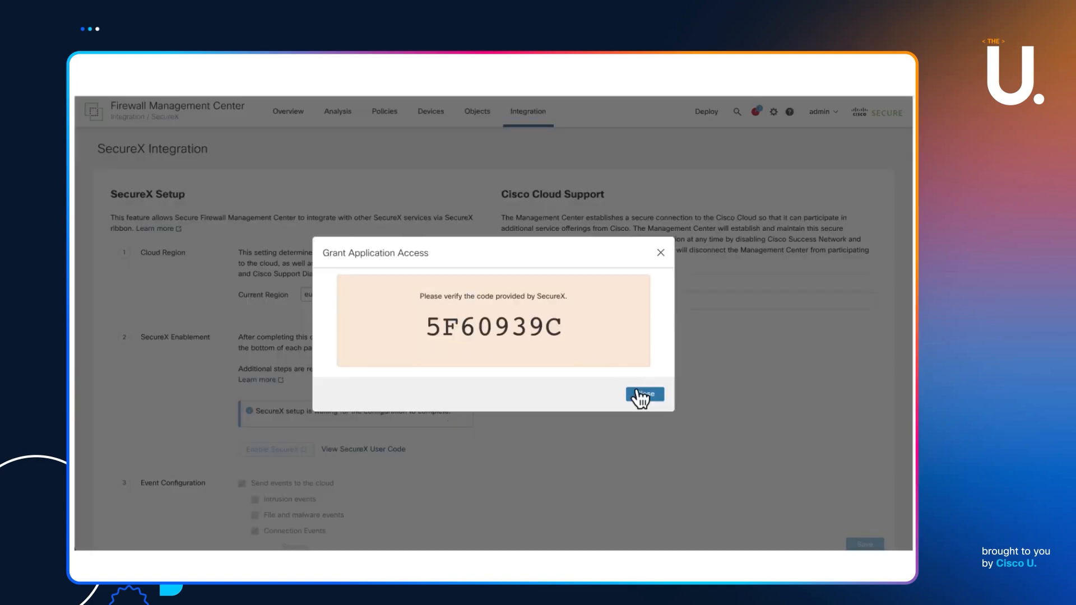
click(638, 395)
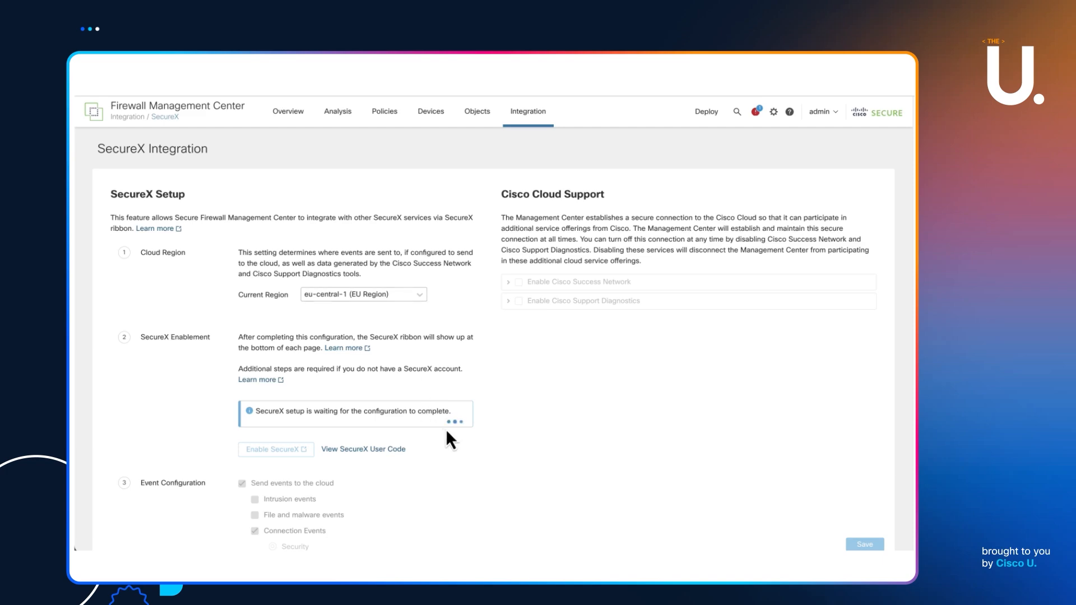
click(391, 449)
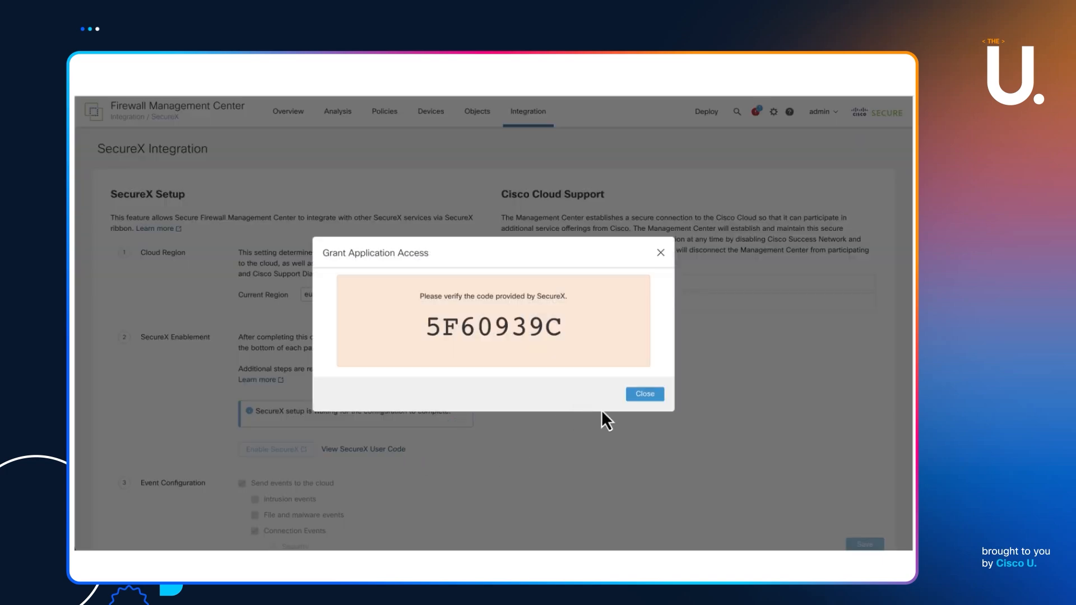
click(639, 395)
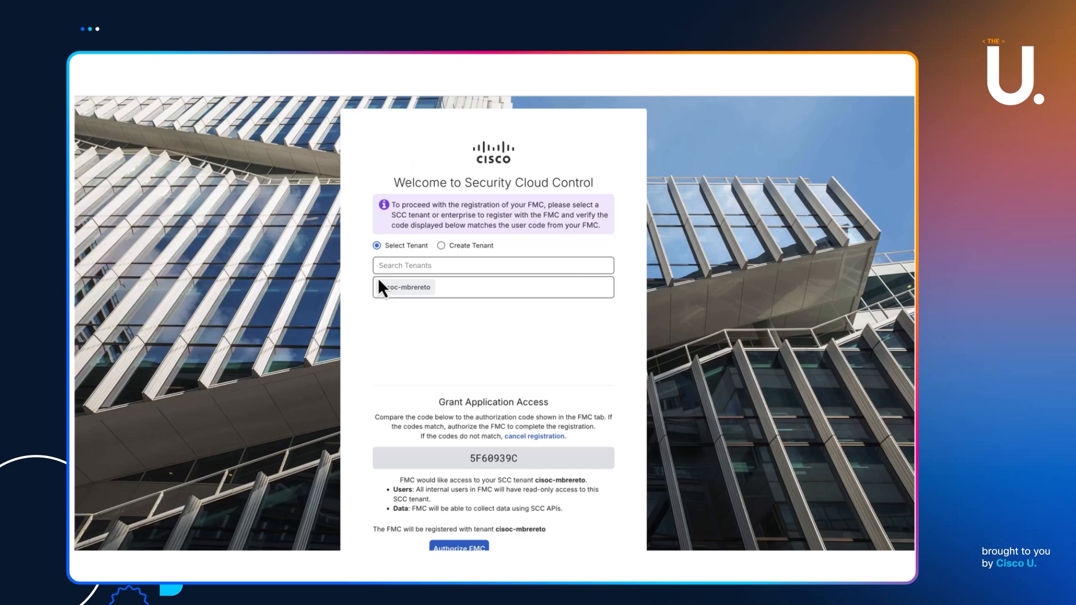
Step: Confirm the existing tenant in Security Cloud Control and authorize the FMC to register with it
double_click(400, 288)
scroll(522, 464, down, 1)
click(482, 541)
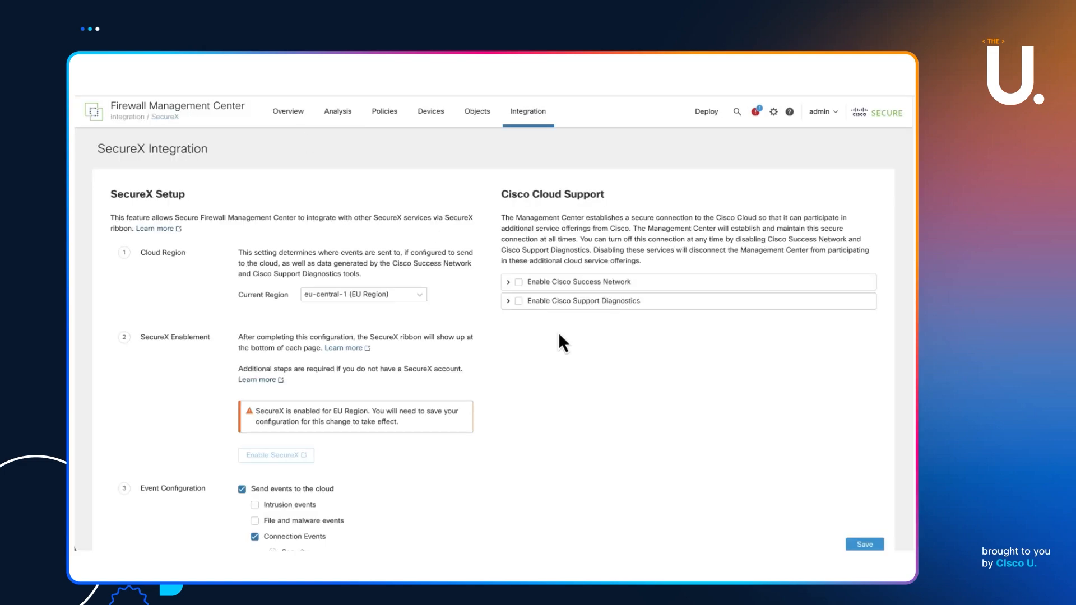
Step: Review the cloud event and orchestration settings in Firewall Management Center and save the SecureX configuration
scroll(559, 335, down, 3)
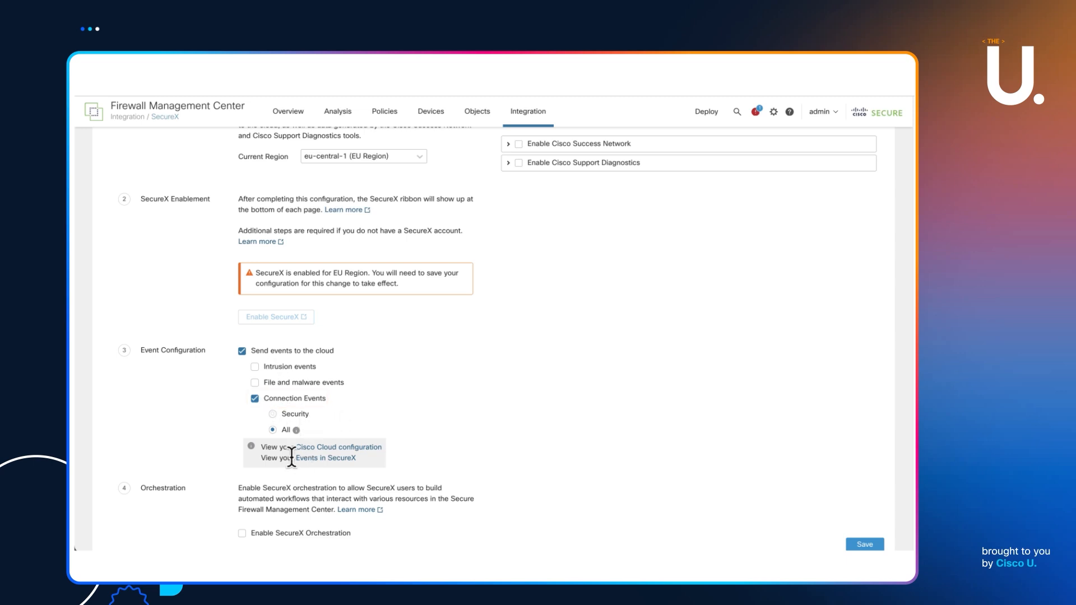
scroll(189, 491, down, 1)
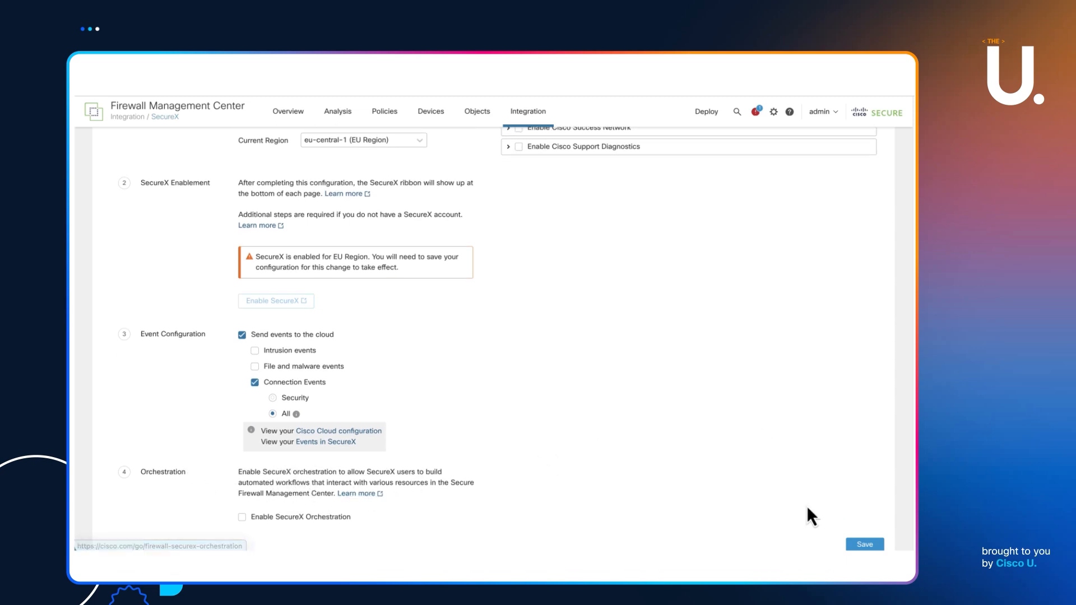
click(865, 545)
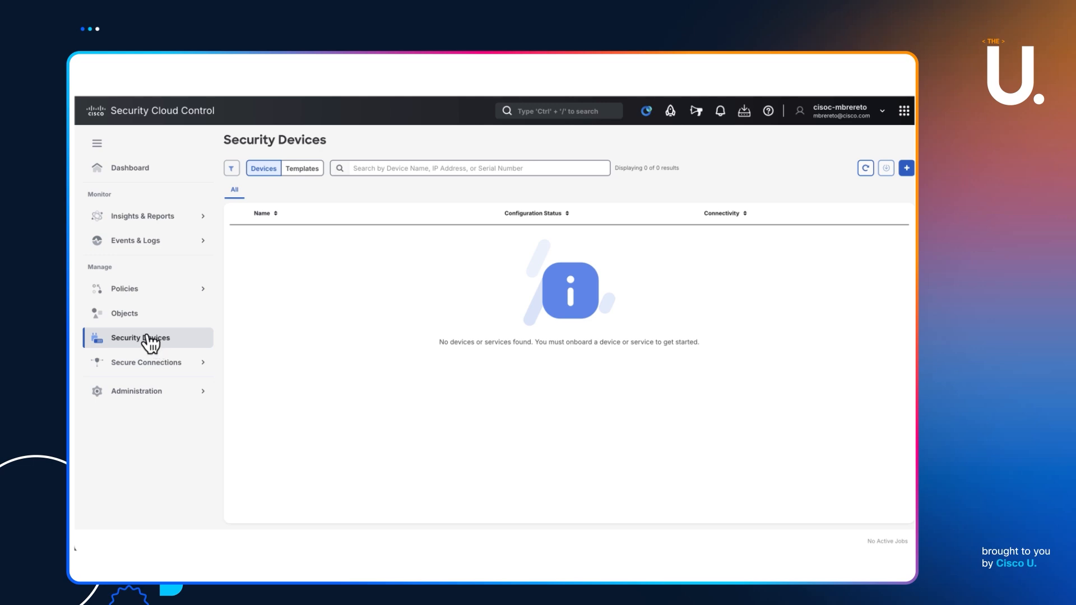
Step: Check Security Cloud Control's Firewall Management Center services for the new registration and return to the security devices list
click(143, 392)
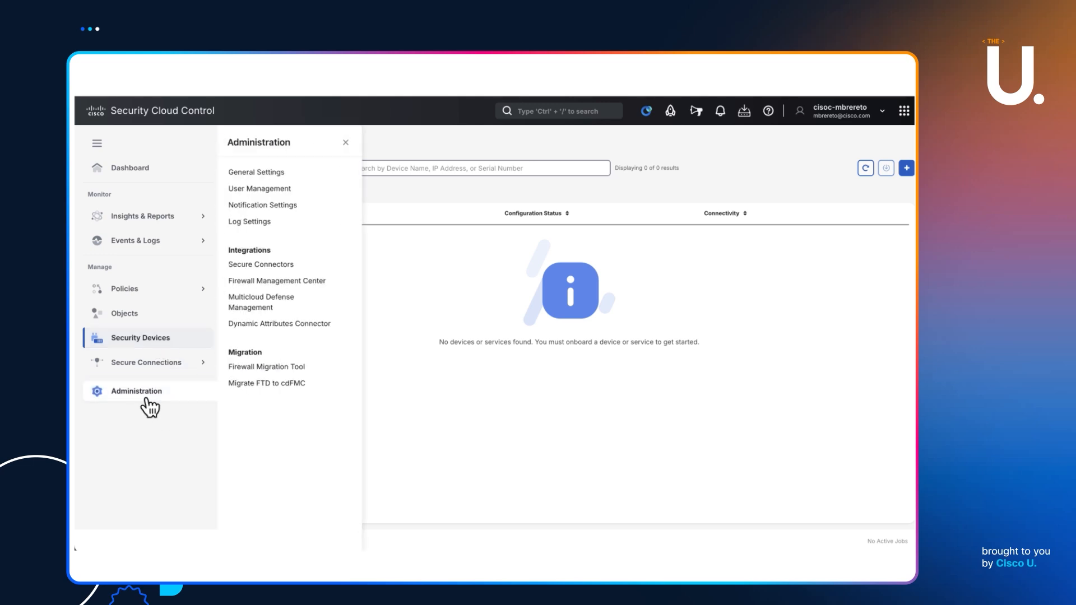
click(274, 282)
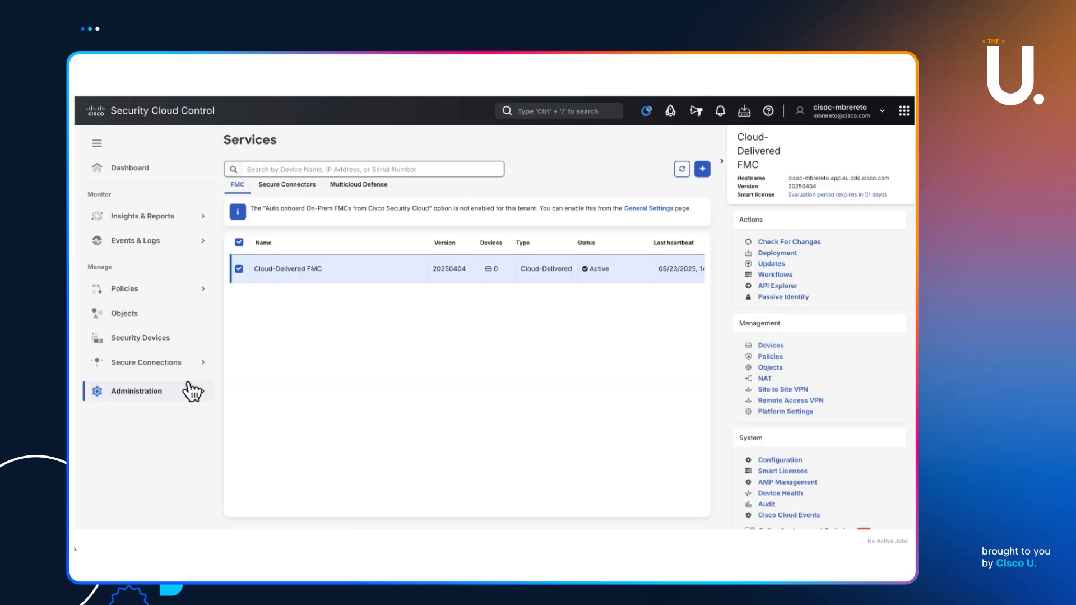
click(163, 339)
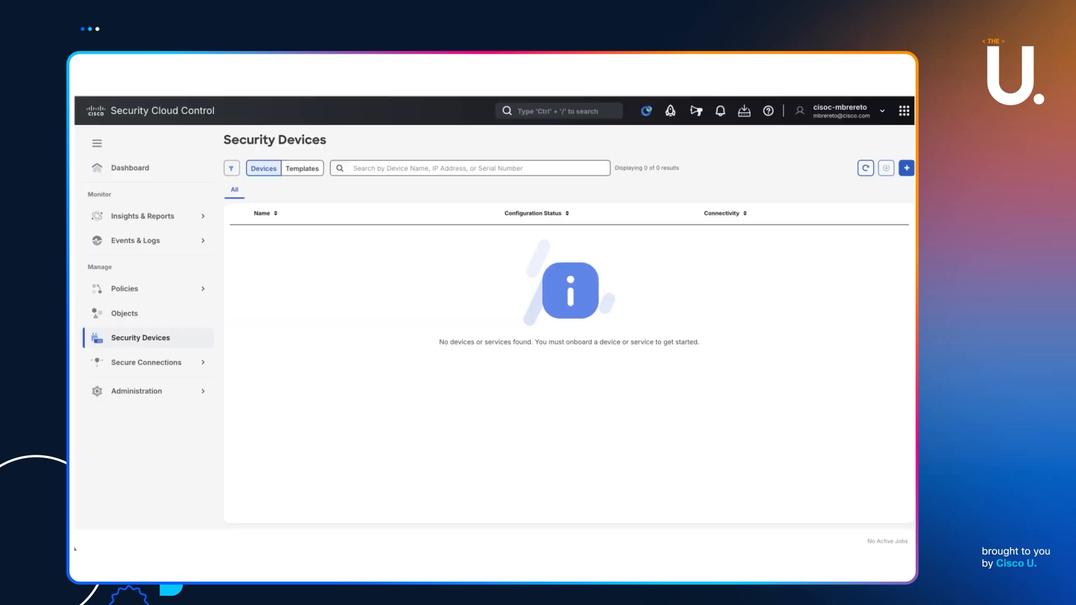
Step: Open Event Logging and search the historical events for responder IP 192.168.10.90
click(155, 244)
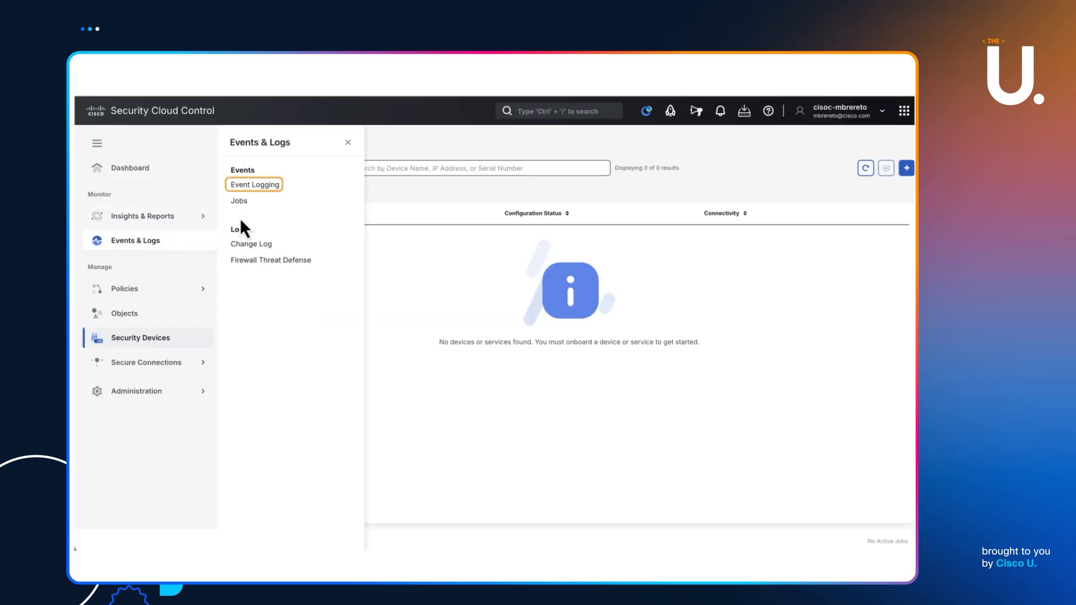
click(256, 185)
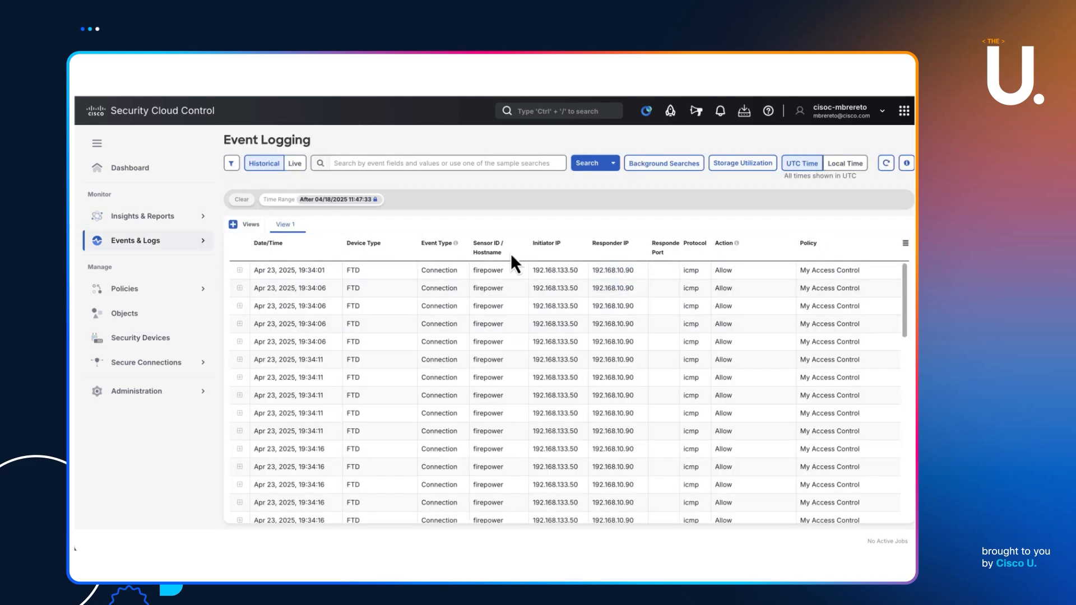
click(622, 272)
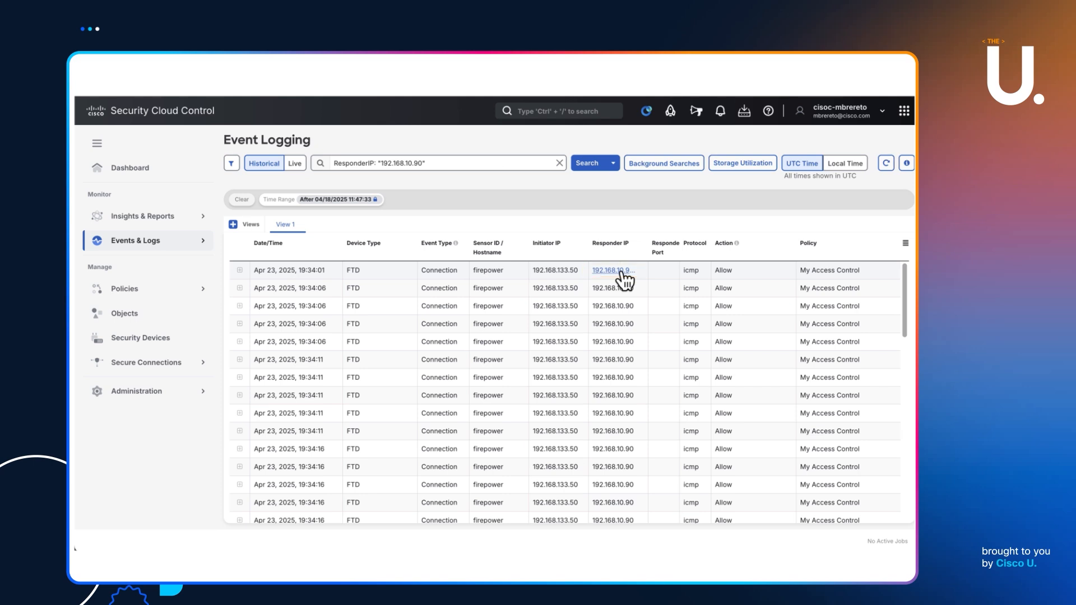
click(589, 165)
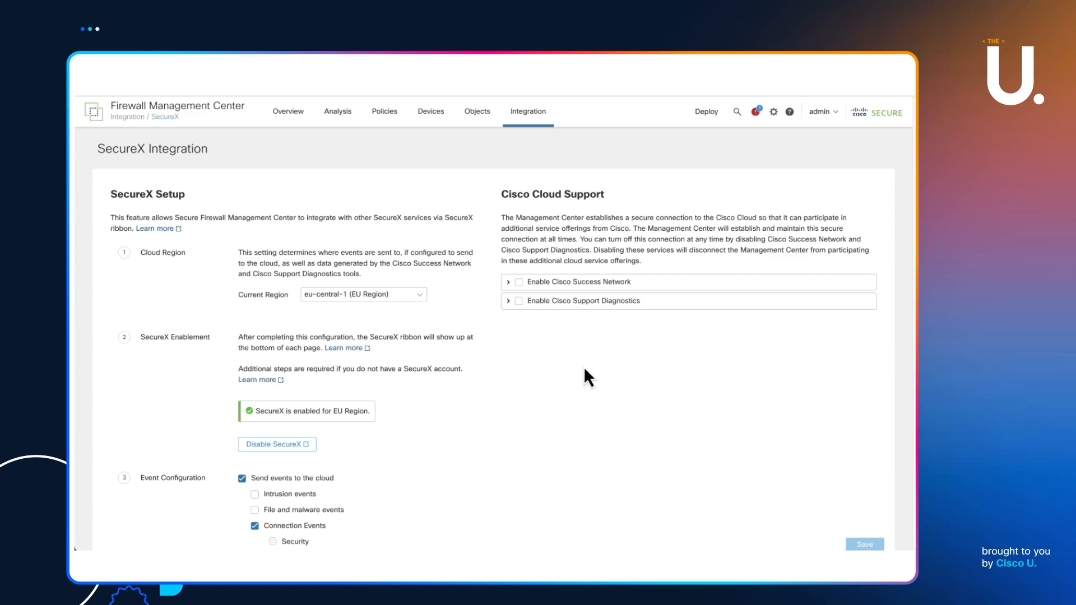
Step: Review the SecureX enablement status and event configuration on the Firewall Management Center integration page
scroll(583, 370, down, 3)
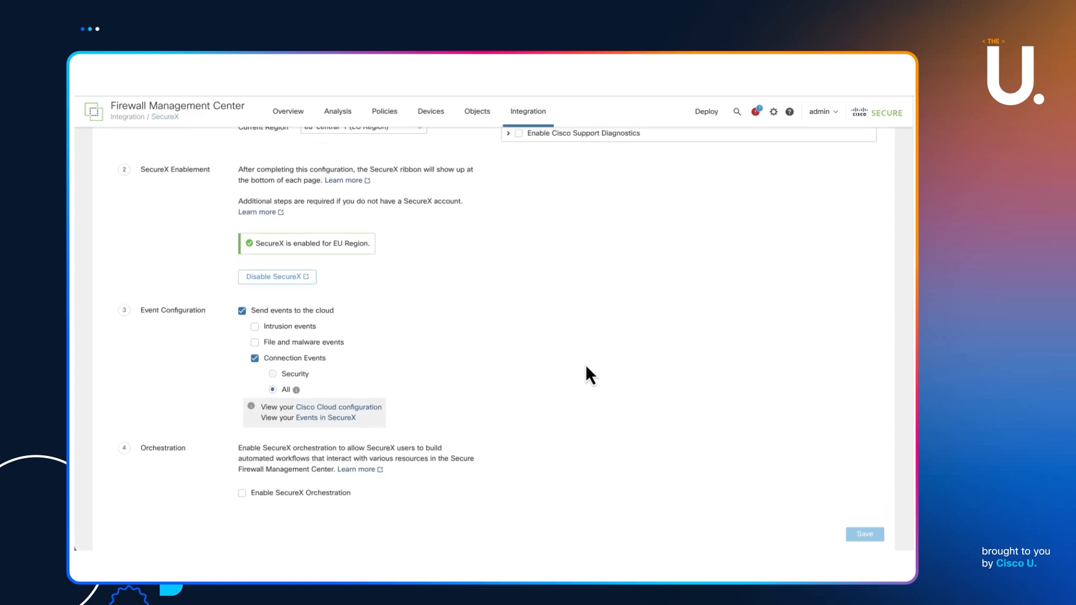
scroll(585, 366, up, 3)
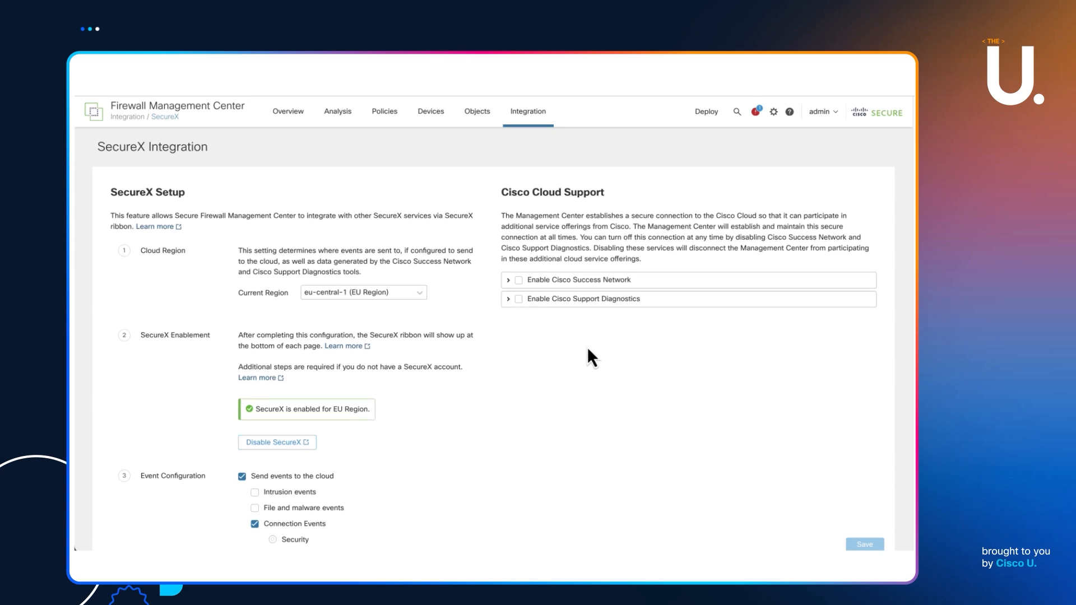
scroll(586, 346, down, 1)
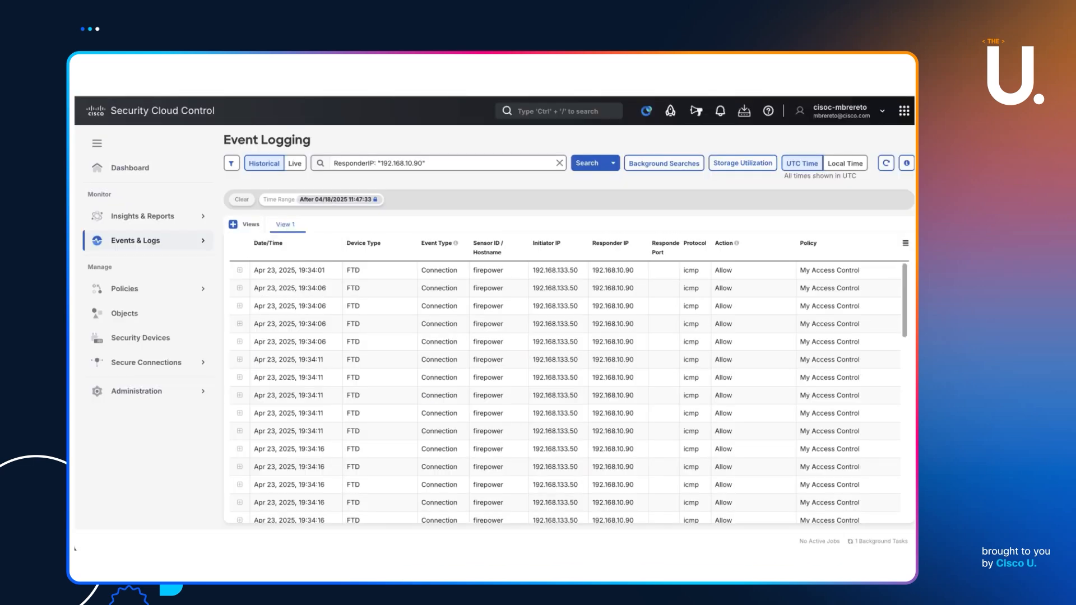
Step: Refresh the security devices list in Security Cloud Control and select the FTD device FMC_192.168.111.20_FTD
click(144, 341)
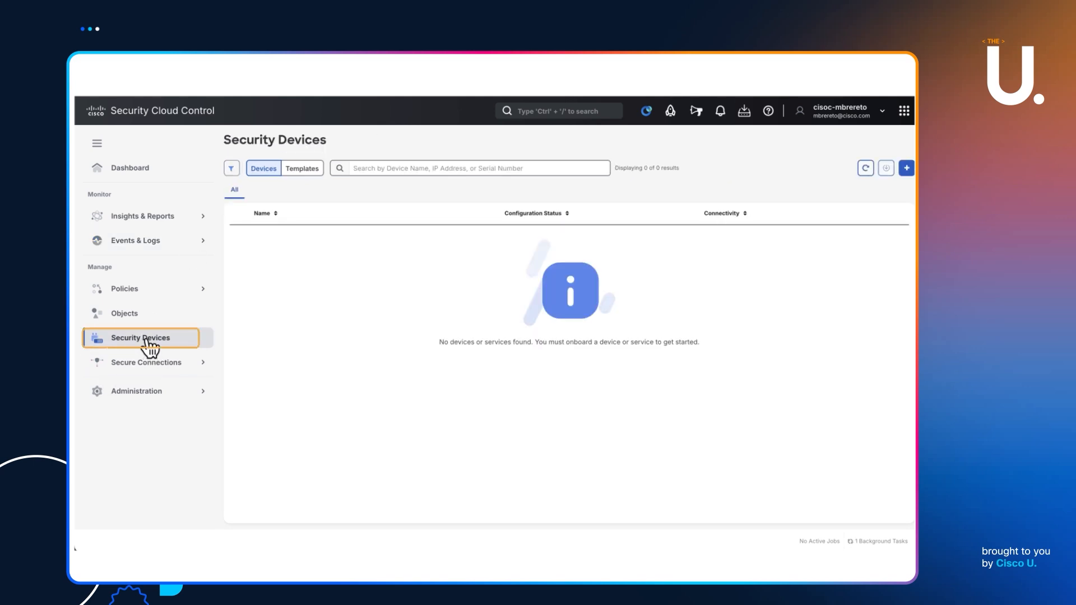
click(867, 169)
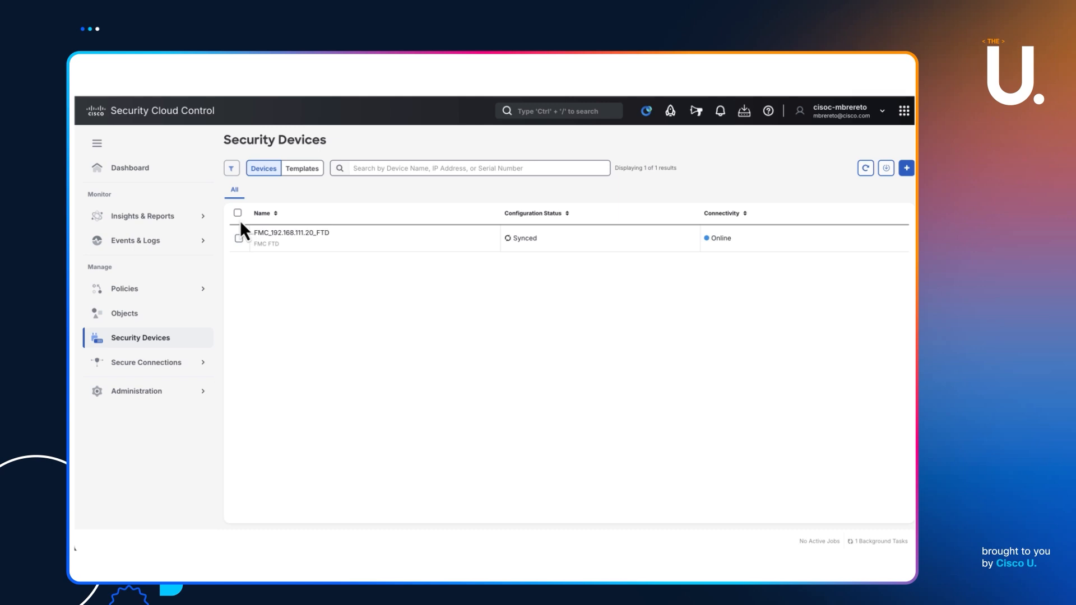
click(239, 238)
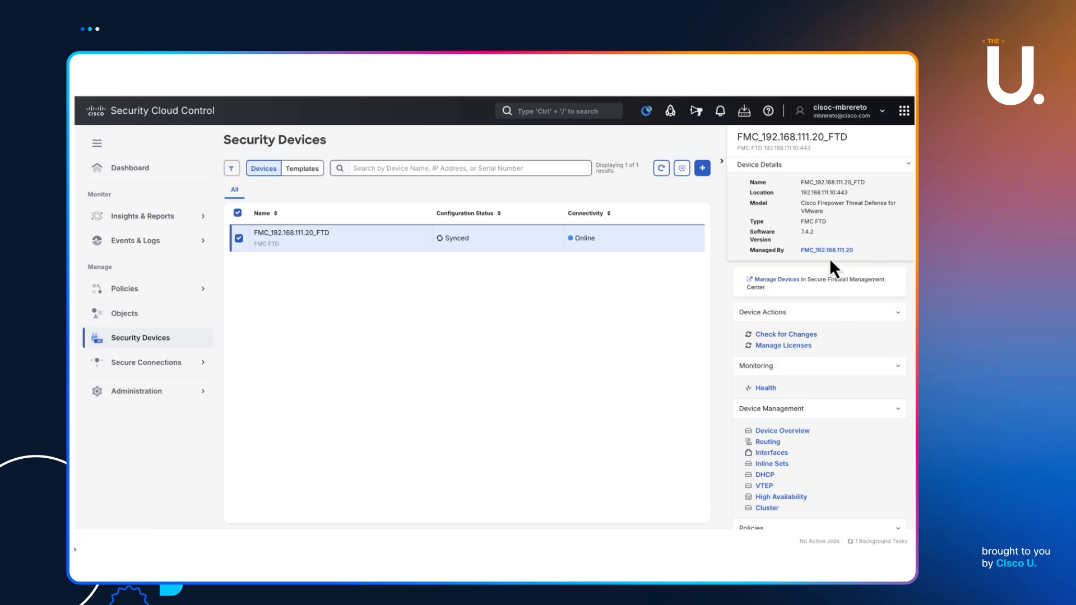
Step: Examine the FTD device's management and policy links and cross-launch Access Control in the on-premises FMC at 192.168.111.20, port 443
click(775, 281)
click(817, 252)
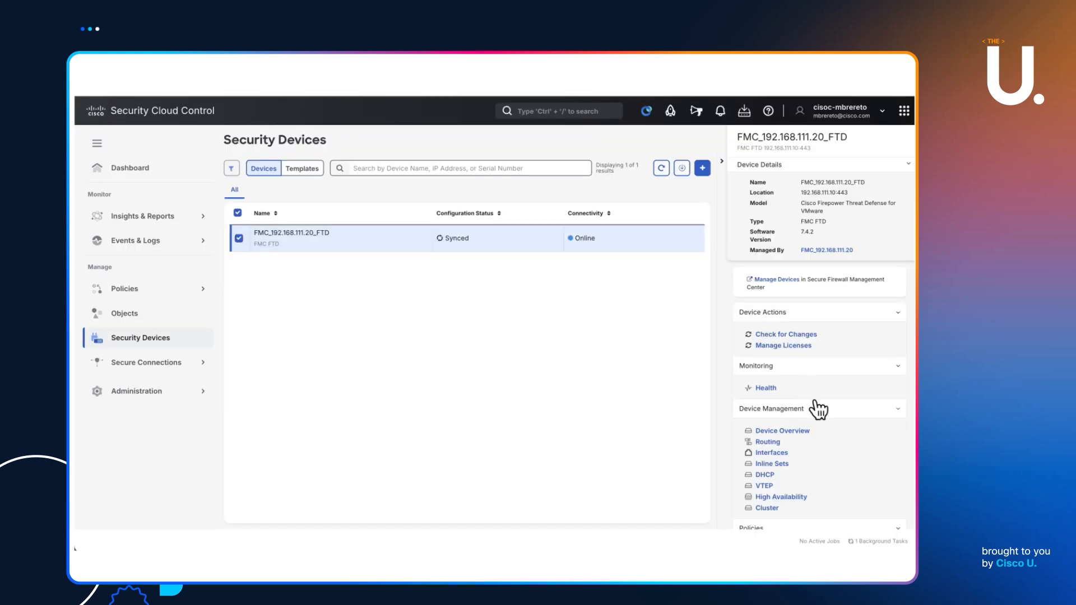
scroll(818, 408, down, 1)
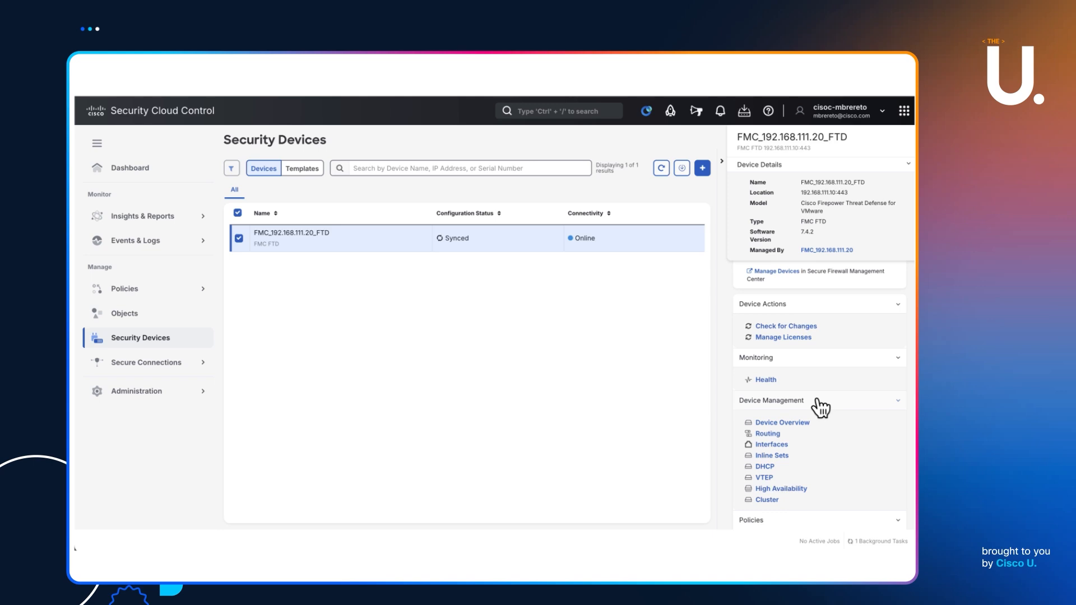
scroll(811, 367, down, 1)
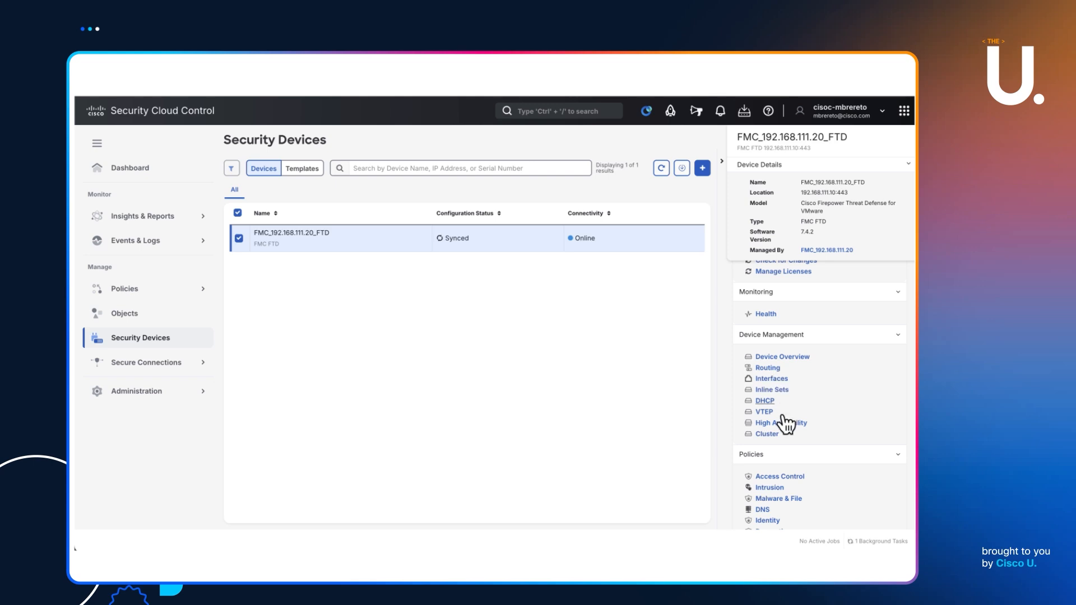
scroll(796, 464, down, 1)
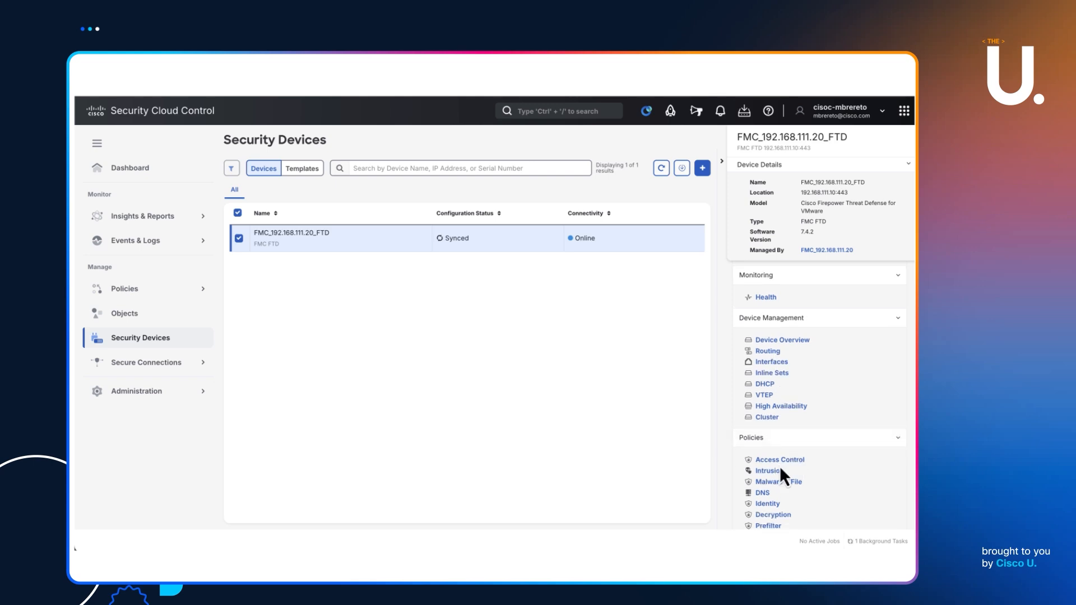
click(781, 461)
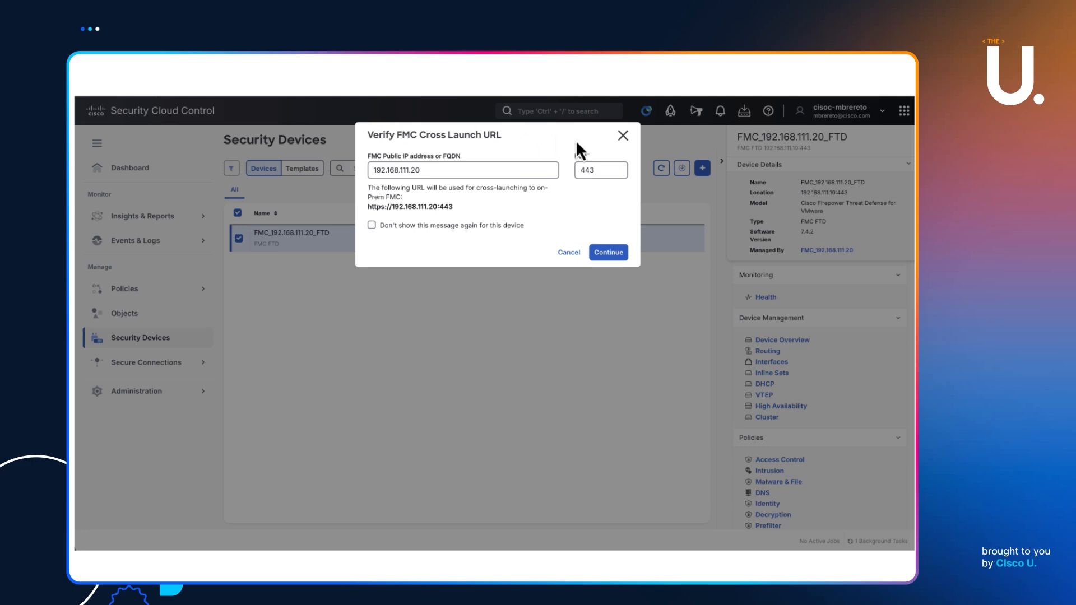
click(612, 253)
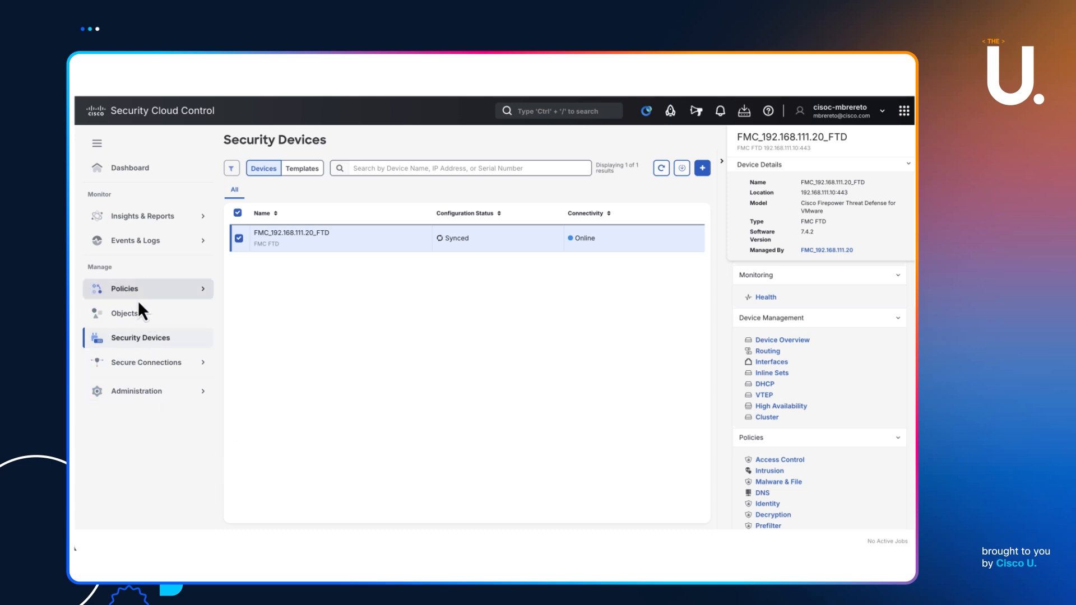
Step: Reselect the FTD device, view the details of the FMC managing it, and return to the device's own details
click(240, 239)
click(239, 240)
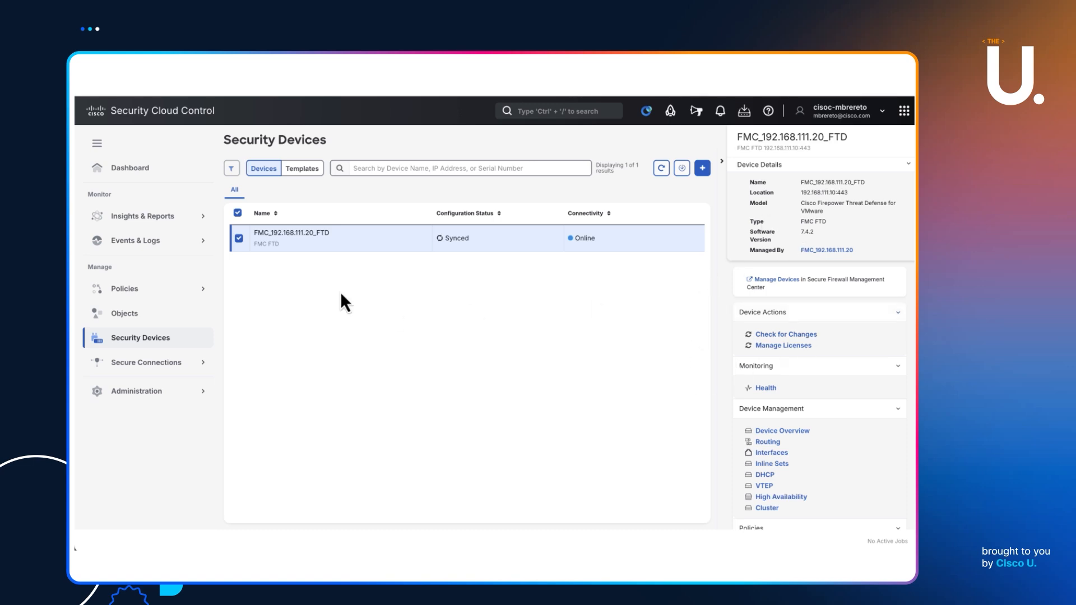
click(836, 250)
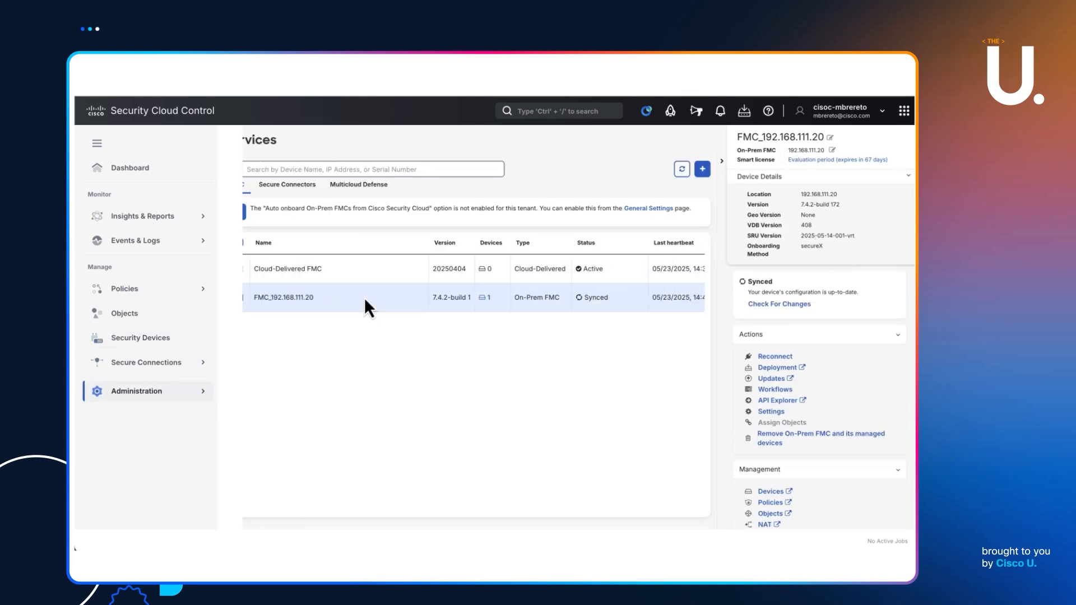
click(147, 343)
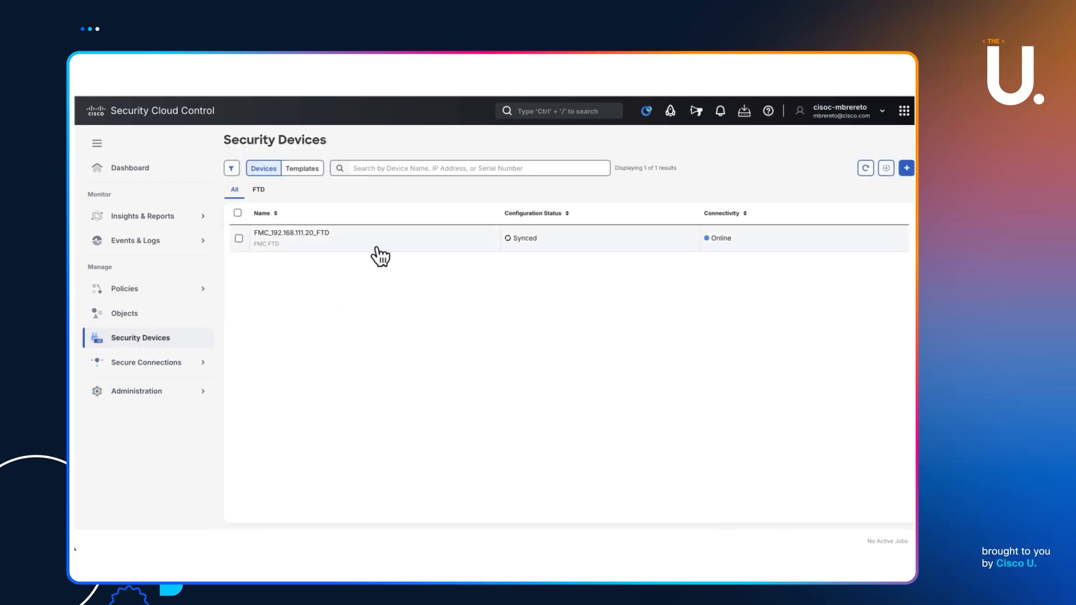
click(238, 238)
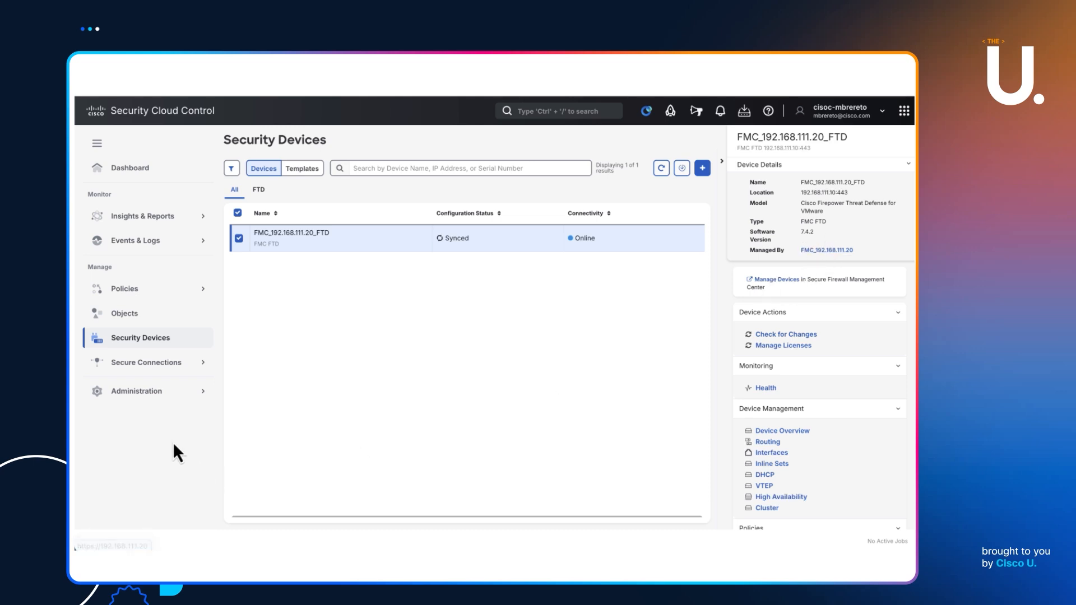
Step: Select only the on-premises FMC_192.168.111.20 in the Firewall Management Center services and examine its details, actions and management links
click(146, 394)
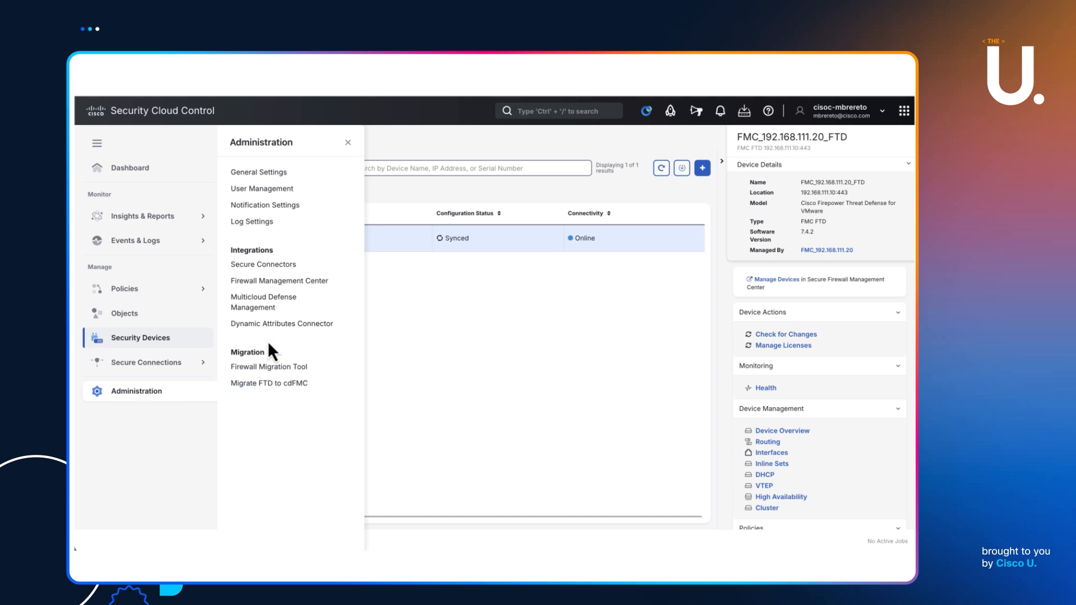
click(292, 282)
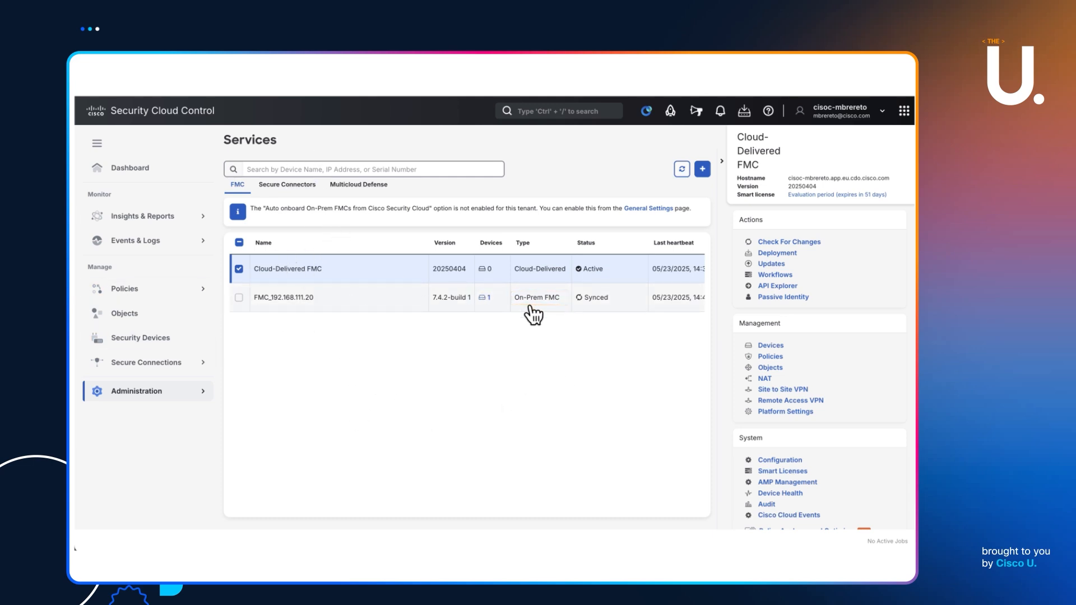
click(239, 269)
click(238, 298)
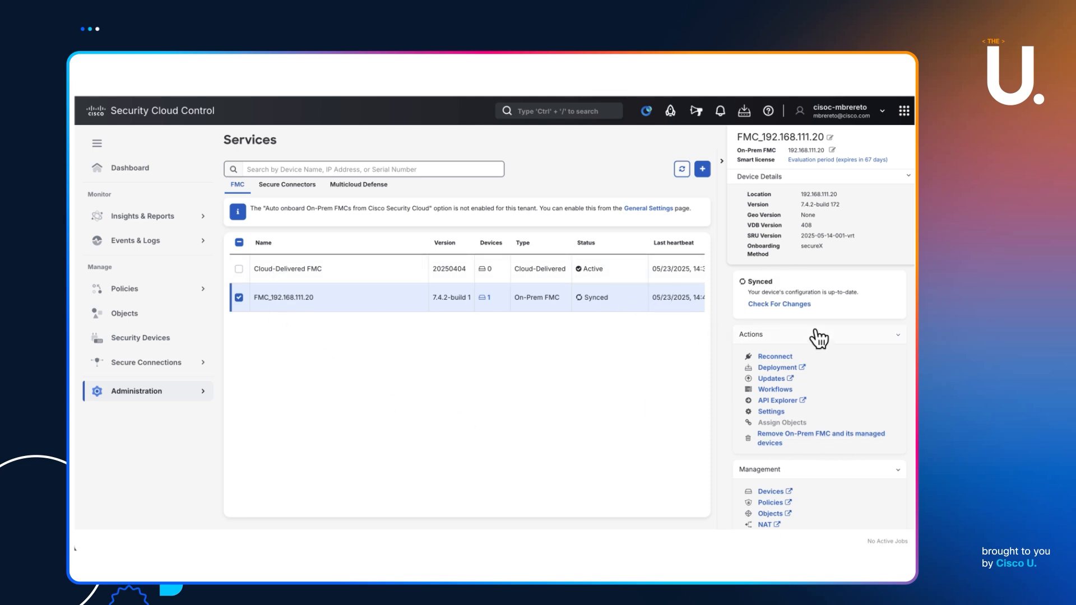
scroll(819, 338, down, 1)
scroll(802, 437, down, 2)
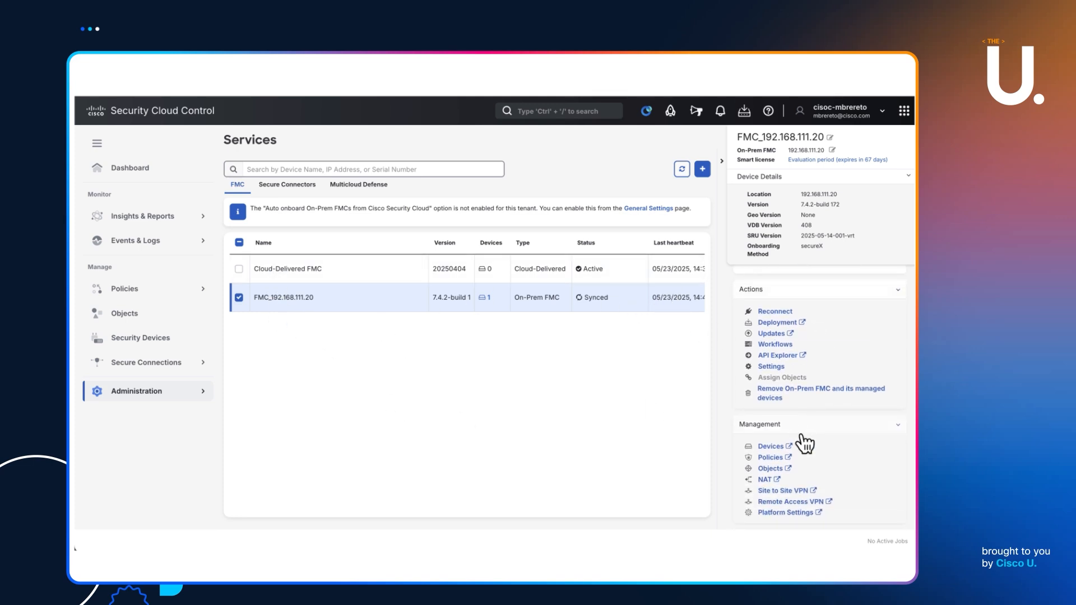
Step: Examine the on-premises FMC's monitoring, system and management links and cross-launch its Devices page at 192.168.111.20, port 443
scroll(786, 386, down, 6)
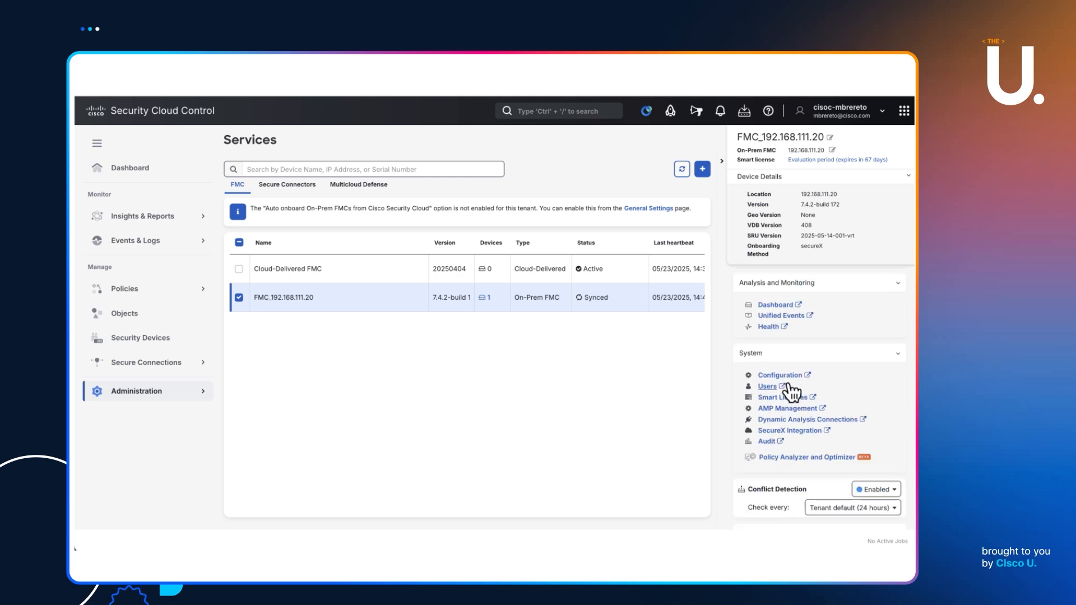
scroll(800, 385, up, 8)
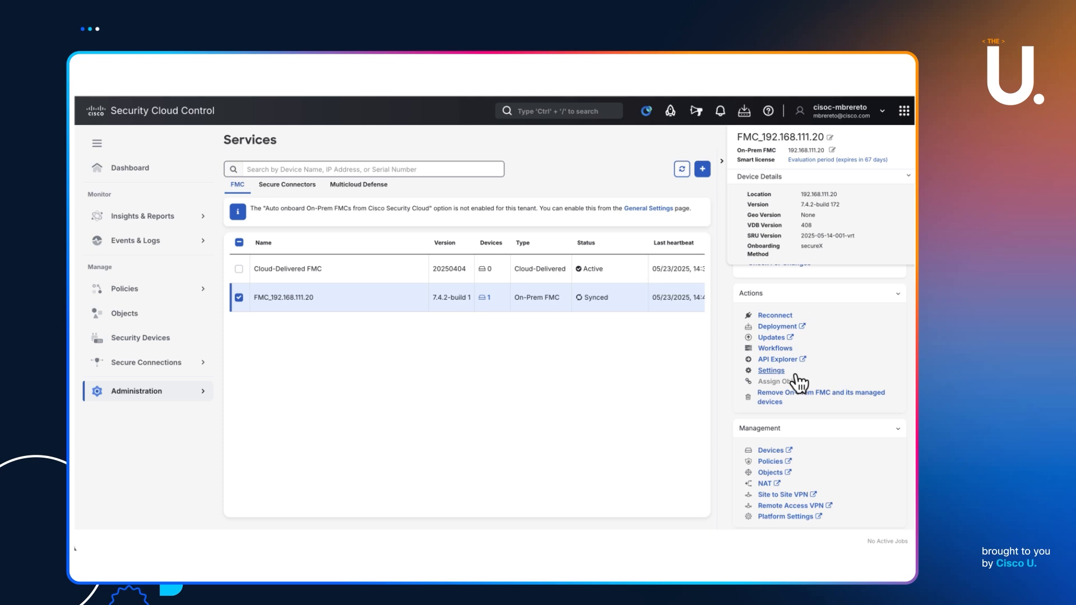
scroll(797, 381, down, 1)
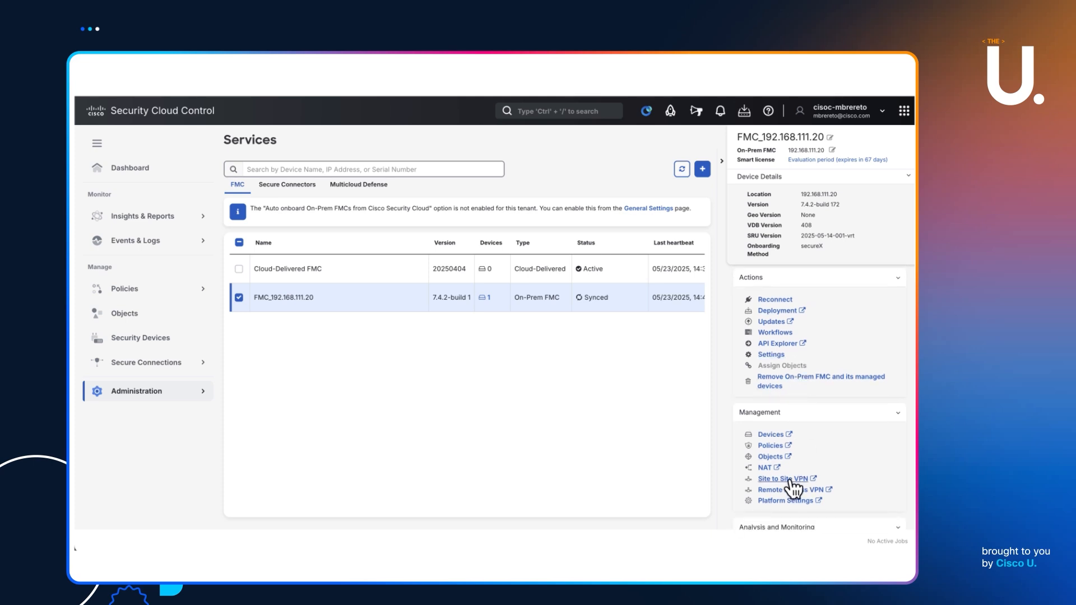
click(770, 436)
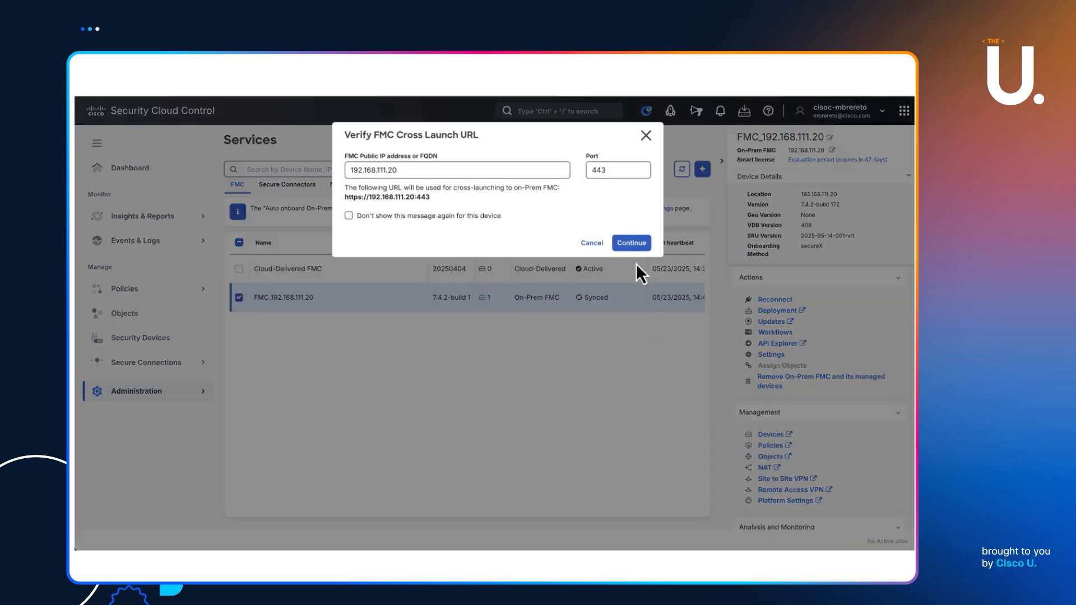
click(632, 243)
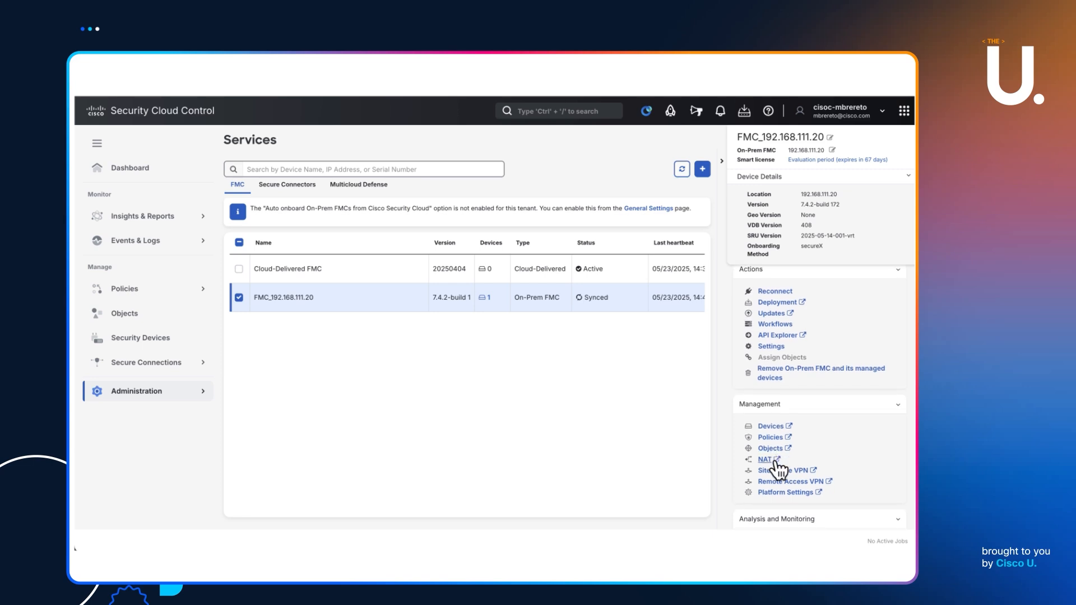
scroll(765, 473, up, 2)
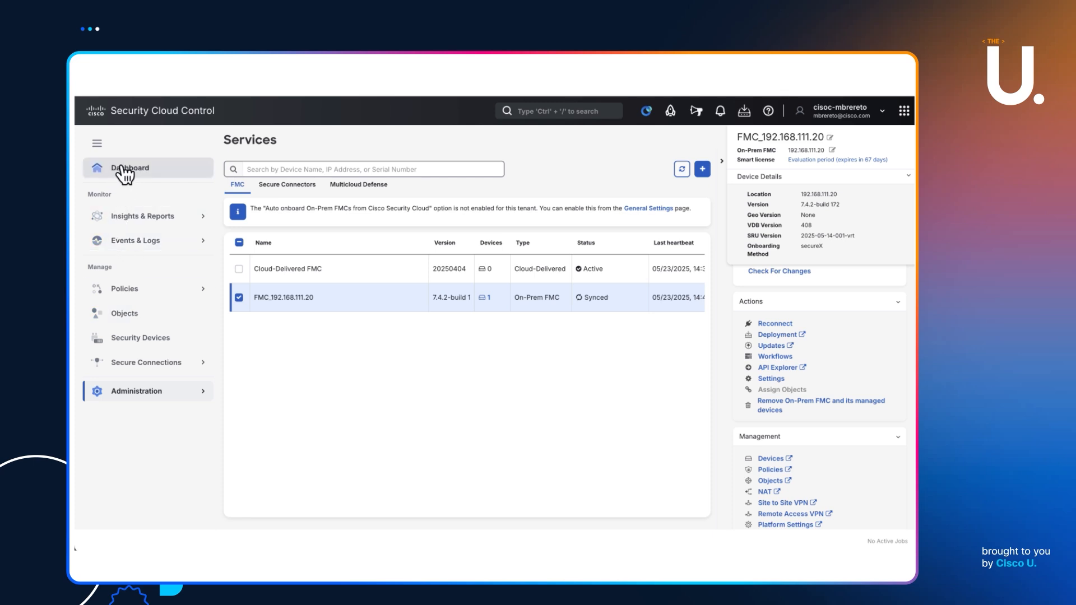
Step: Select the FTD device FMC_192.168.111.20_FTD in the security devices list and examine its device management, policy and object links
click(161, 343)
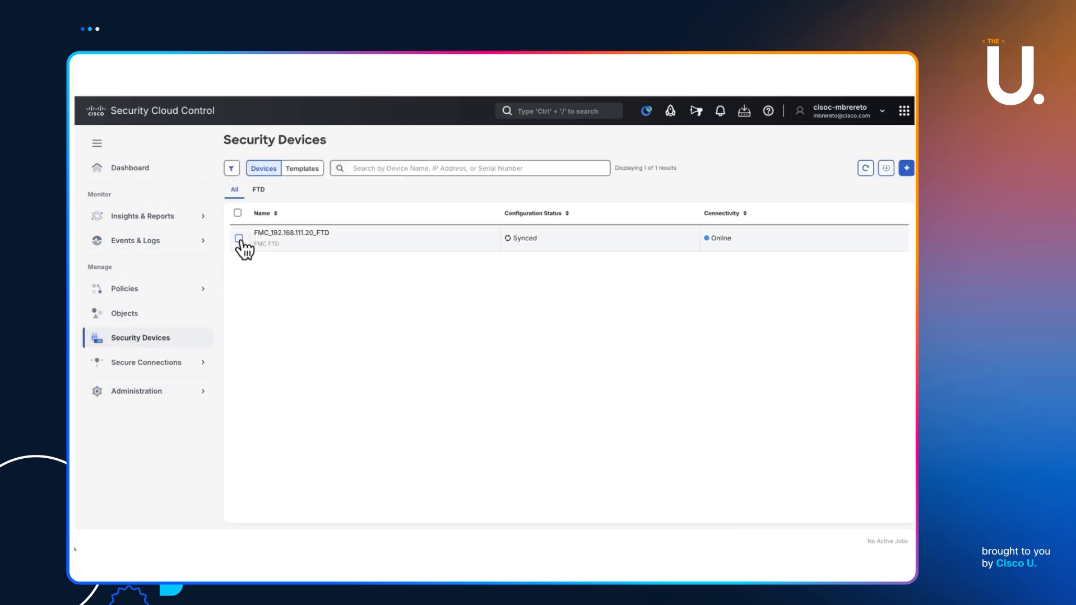
click(239, 239)
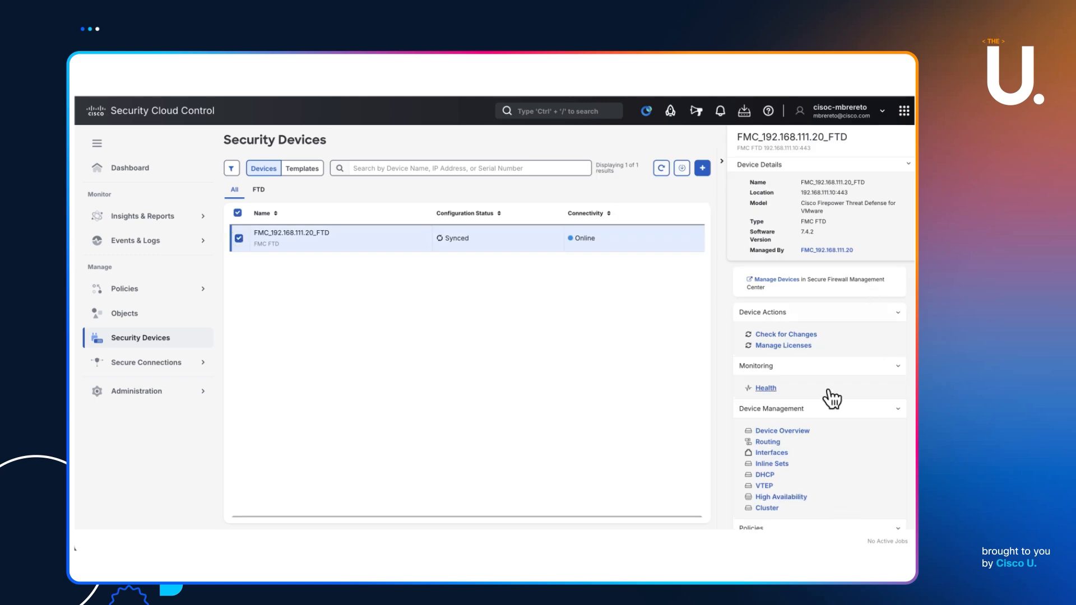
scroll(808, 445, down, 2)
scroll(813, 451, down, 4)
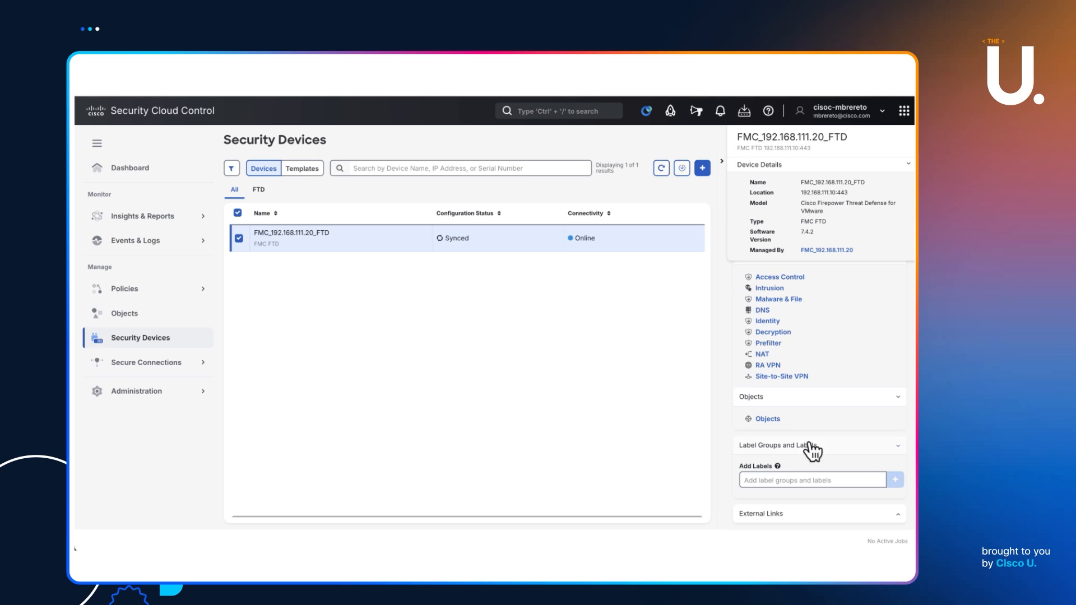
scroll(811, 440, up, 1)
scroll(803, 336, up, 1)
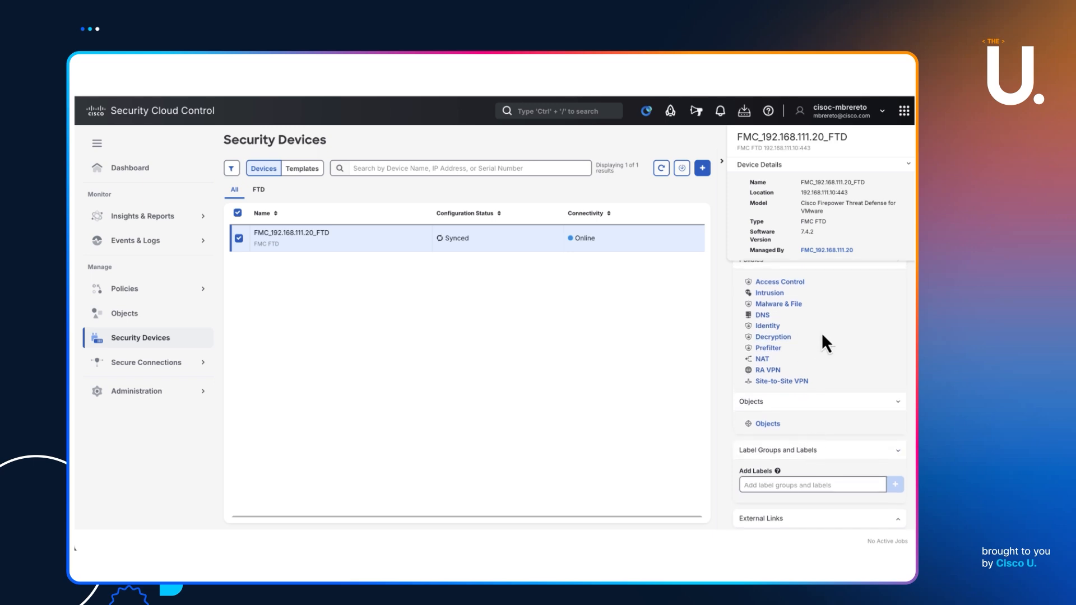
scroll(822, 334, up, 6)
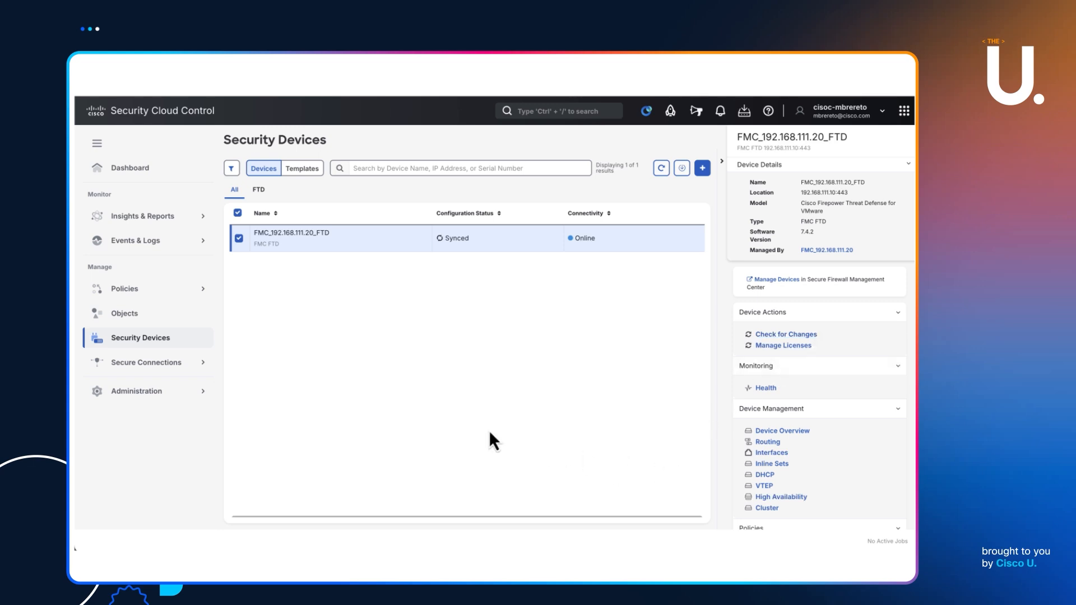
Step: Open Event Logging in Security Cloud Control and switch from historical to live events
click(168, 245)
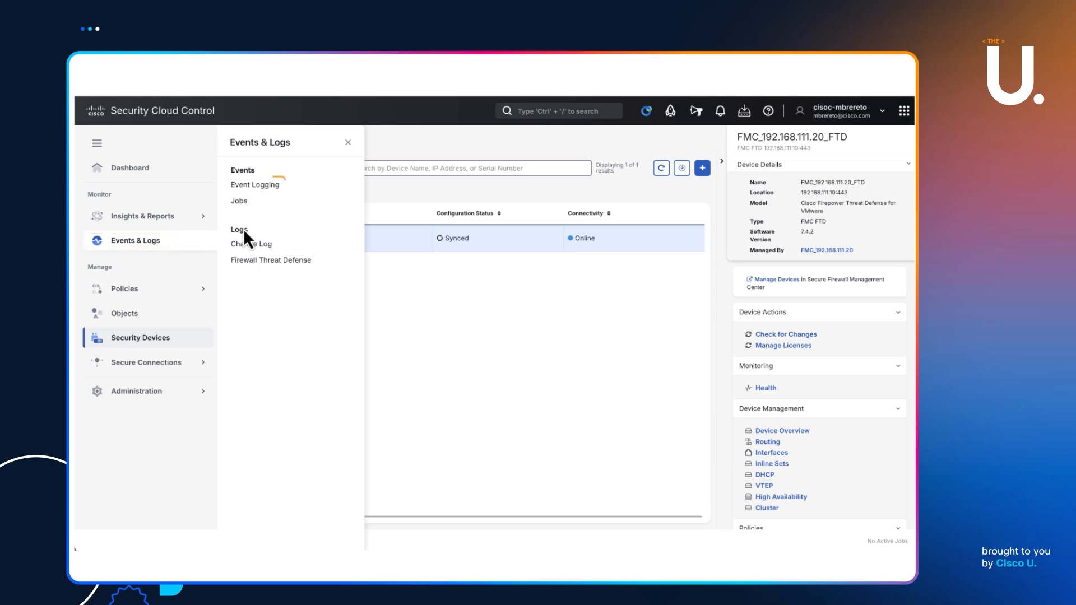
click(259, 187)
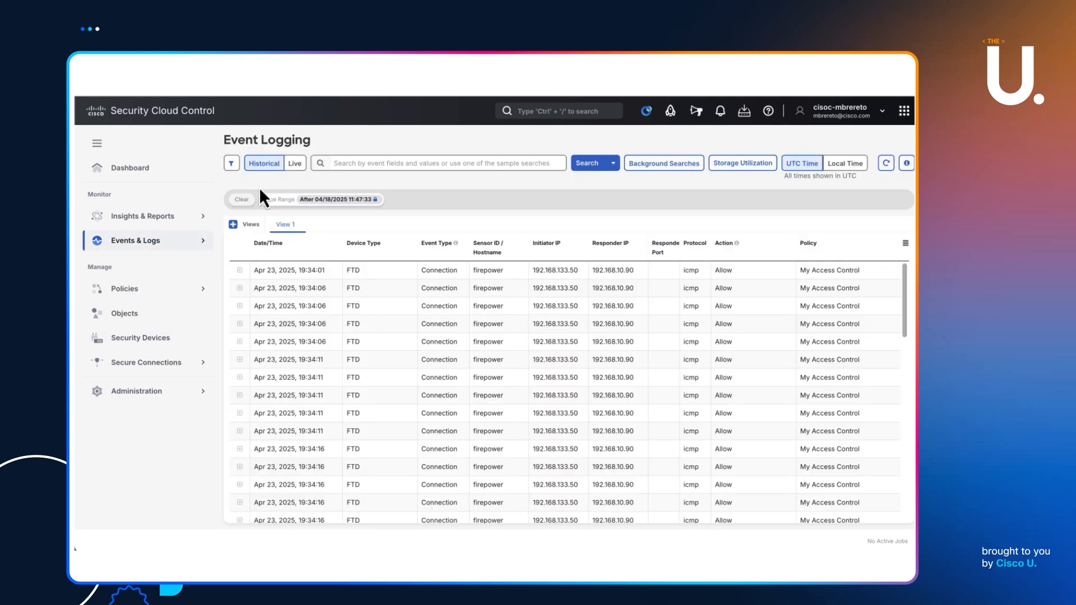
click(295, 165)
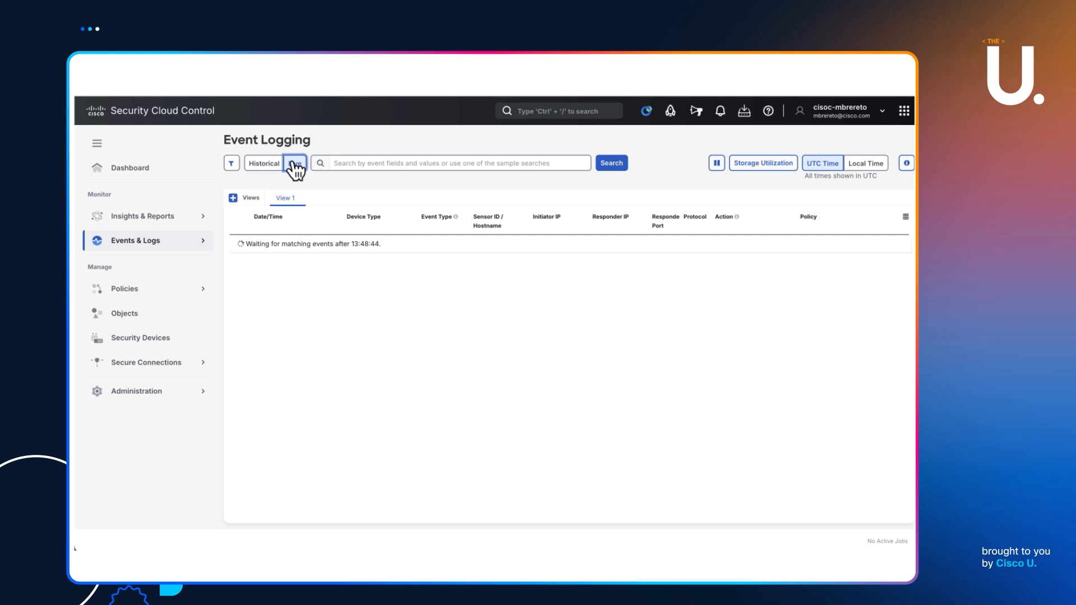
Step: Switch to the terminal, rerun ping 192.168.10.90 to generate traffic, and return to the live event log in Security Cloud Control
key(super+Tab)
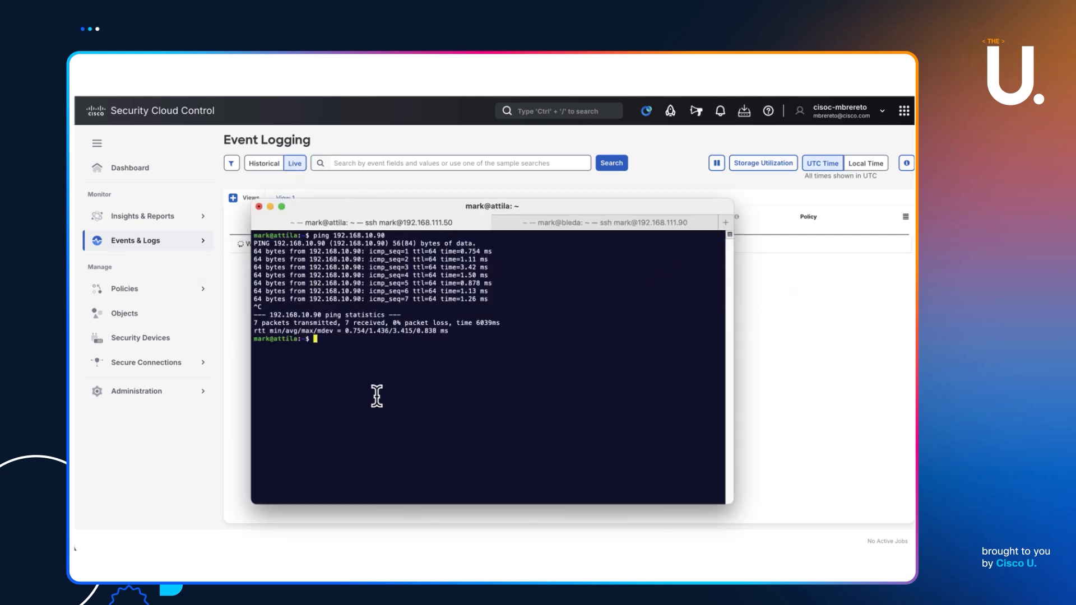
key(Up)
key(Return)
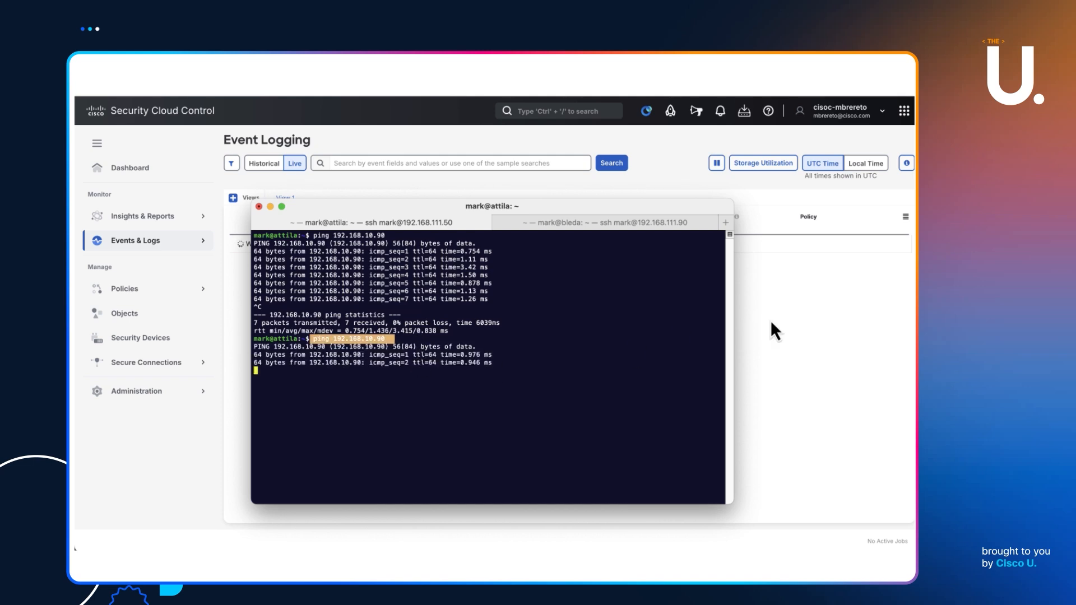
click(853, 328)
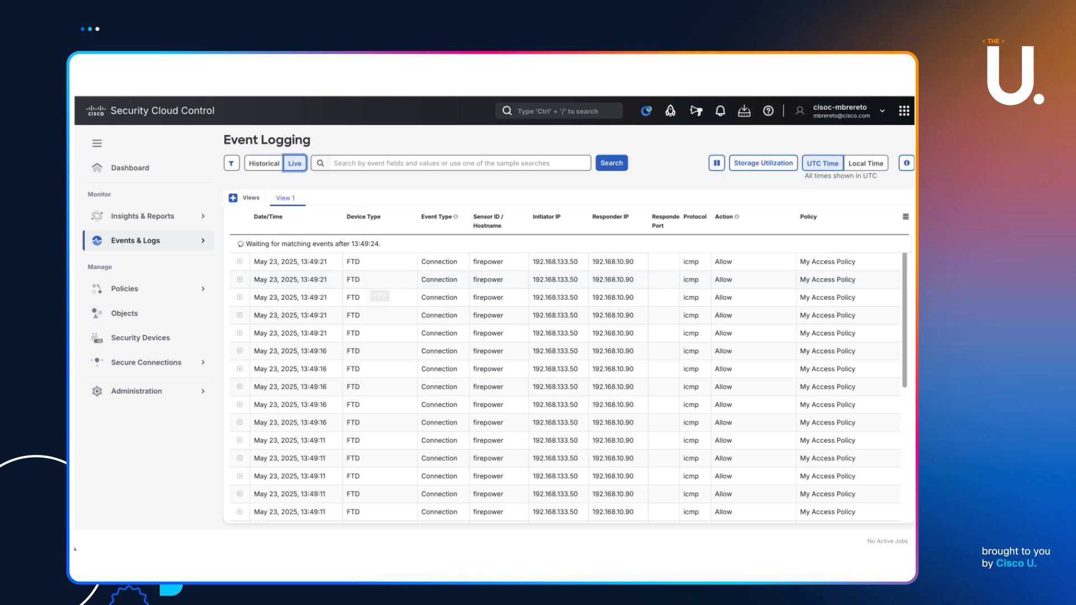
Step: Check the live Unified Events for destination IP 192.168.10.90 in the on-premises FMC and return to Security Cloud Control's event log
click(369, 282)
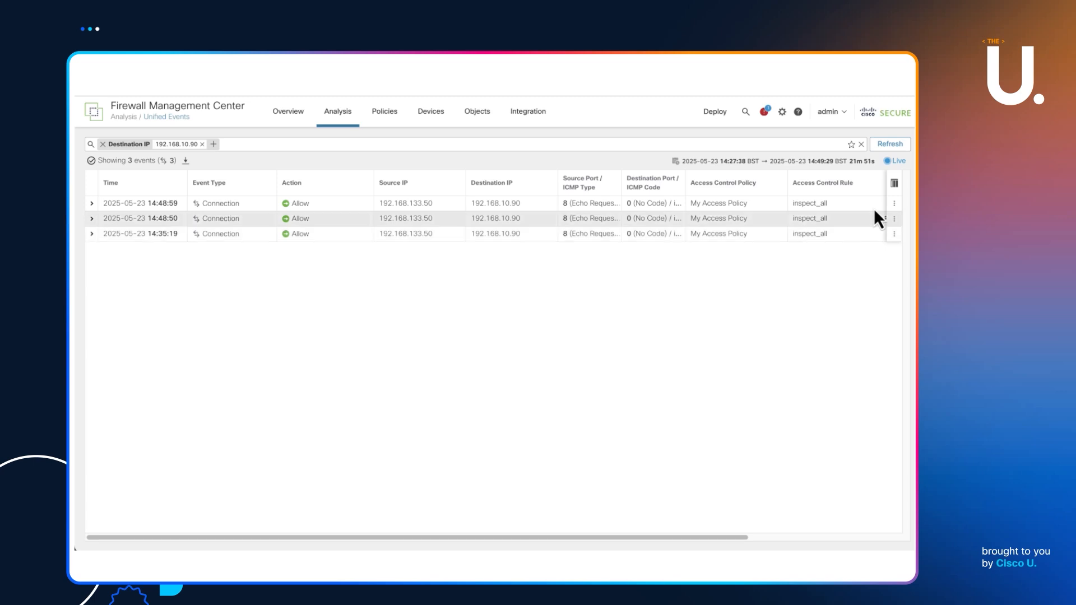
click(882, 160)
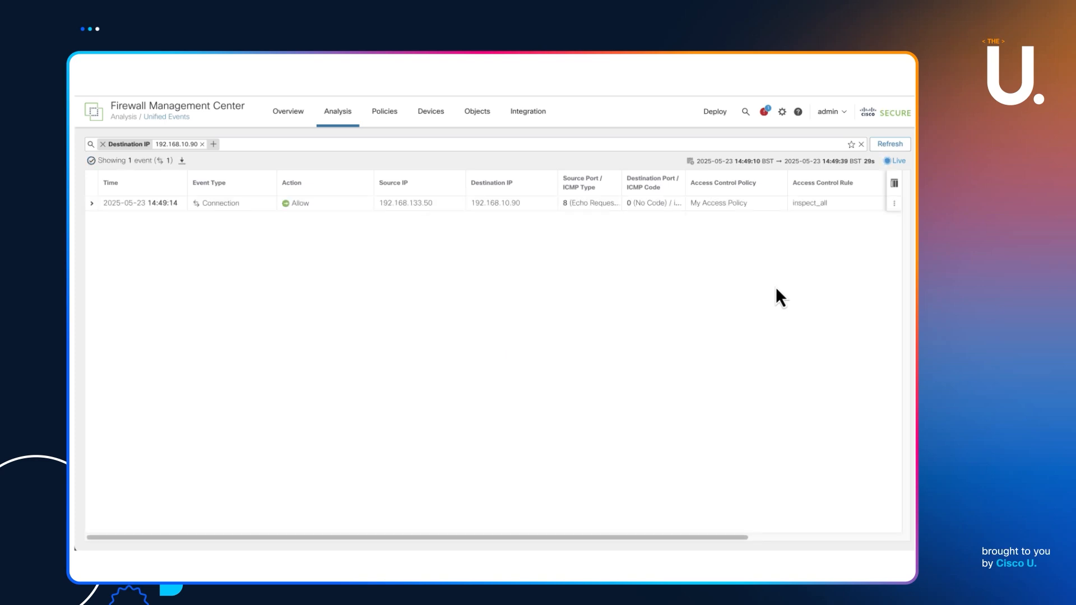
key(ctrl+Tab)
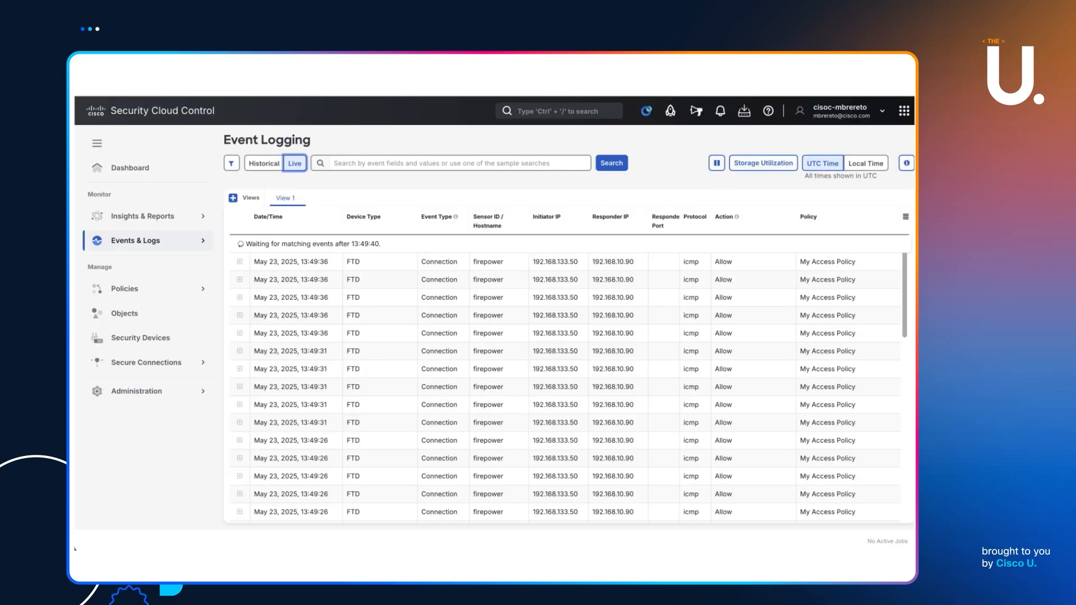